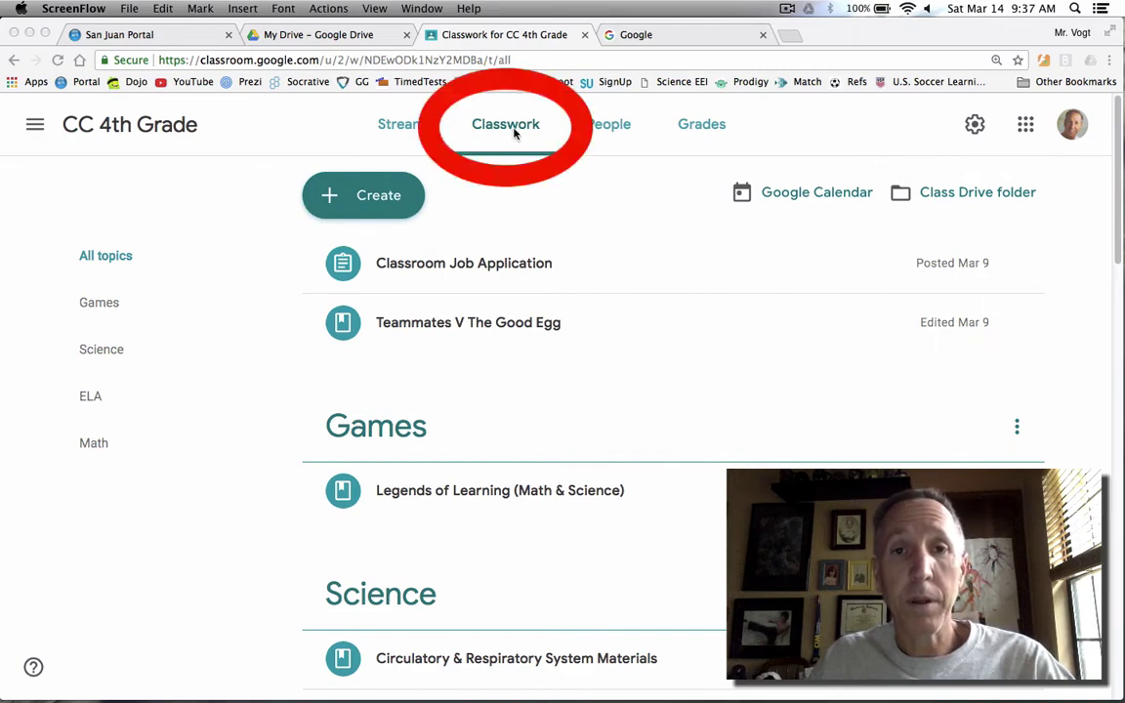
- Visit the CC 4th Grade Stream page, then go back to the Classwork page
{"action": "left_click", "coordinate": [412, 134]}
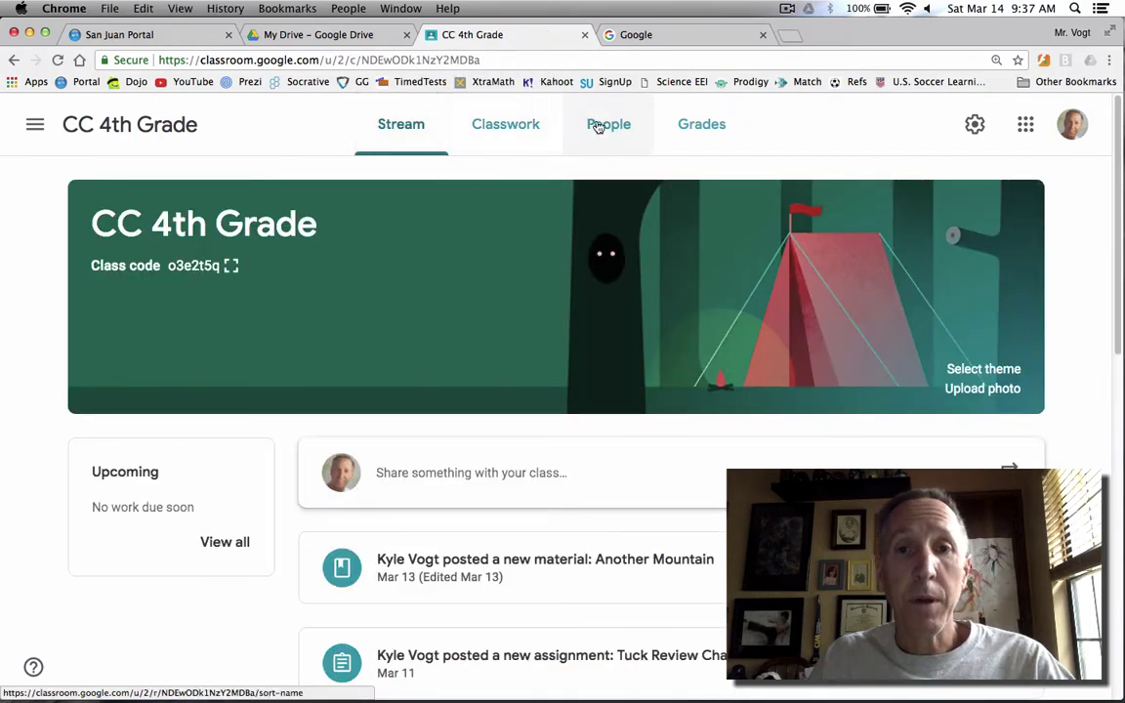
{"action": "left_click", "coordinate": [502, 143]}
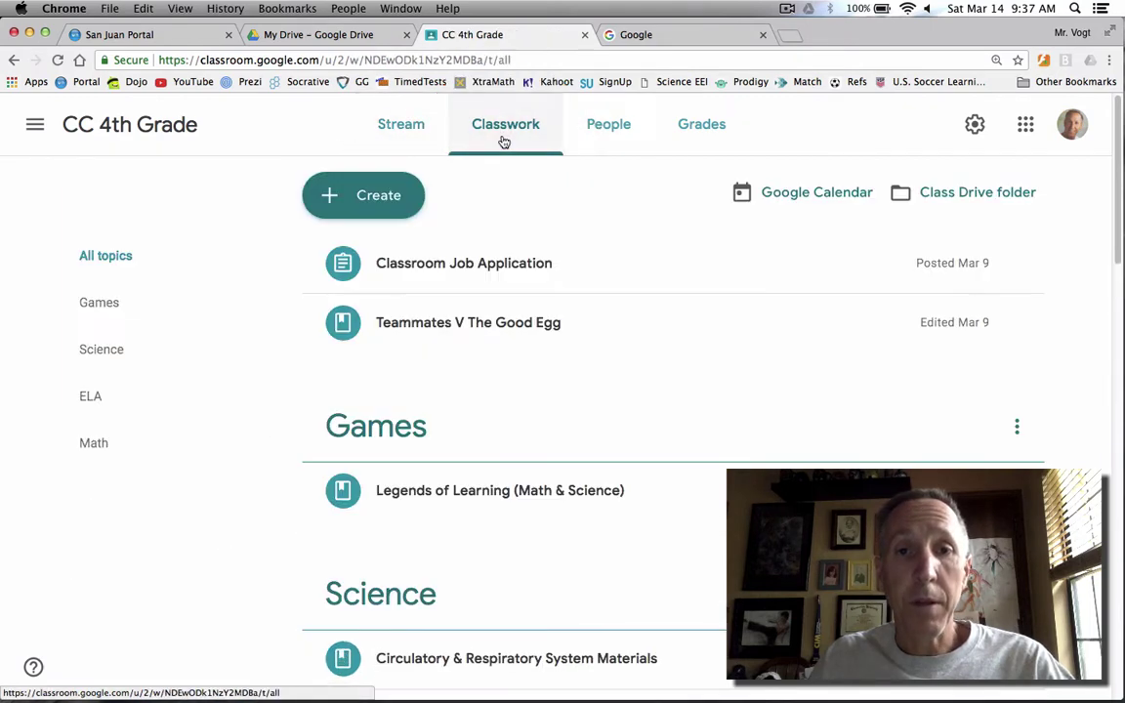
- Open the CC 4th Grade calendar and switch it to Month view for March 2020
{"action": "left_click", "coordinate": [800, 202]}
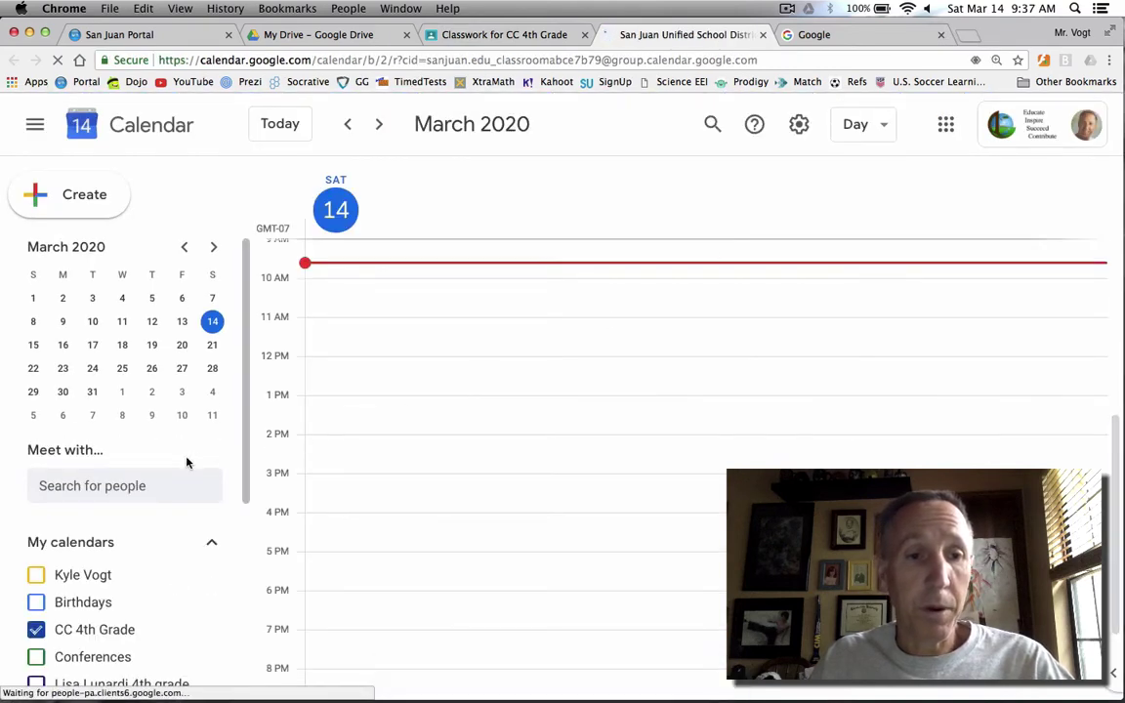
{"action": "scroll", "coordinate": [149, 489], "scroll_direction": "down", "scroll_amount": 5}
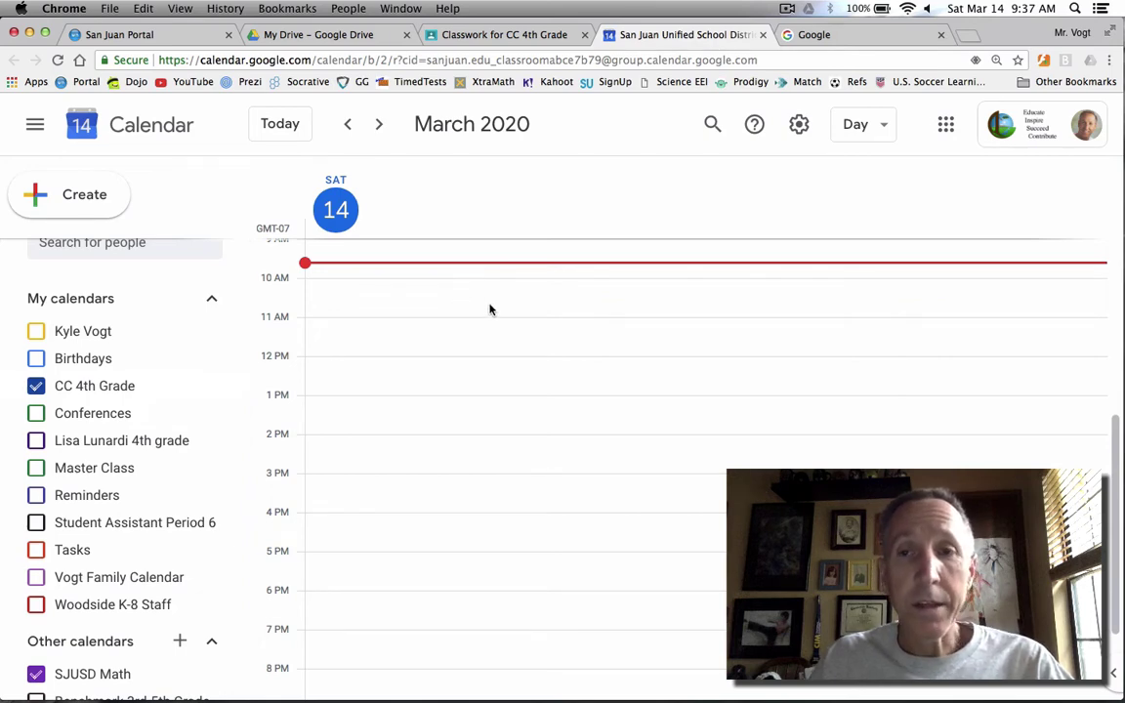
{"action": "left_click", "coordinate": [867, 120]}
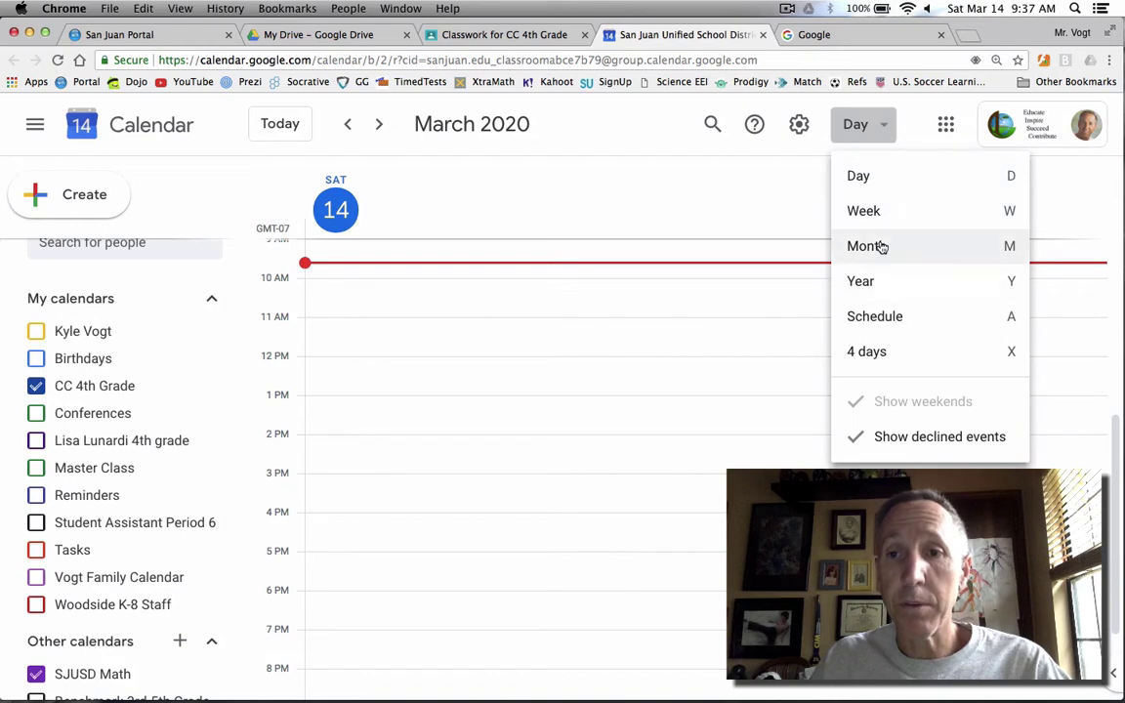
{"action": "left_click", "coordinate": [880, 247]}
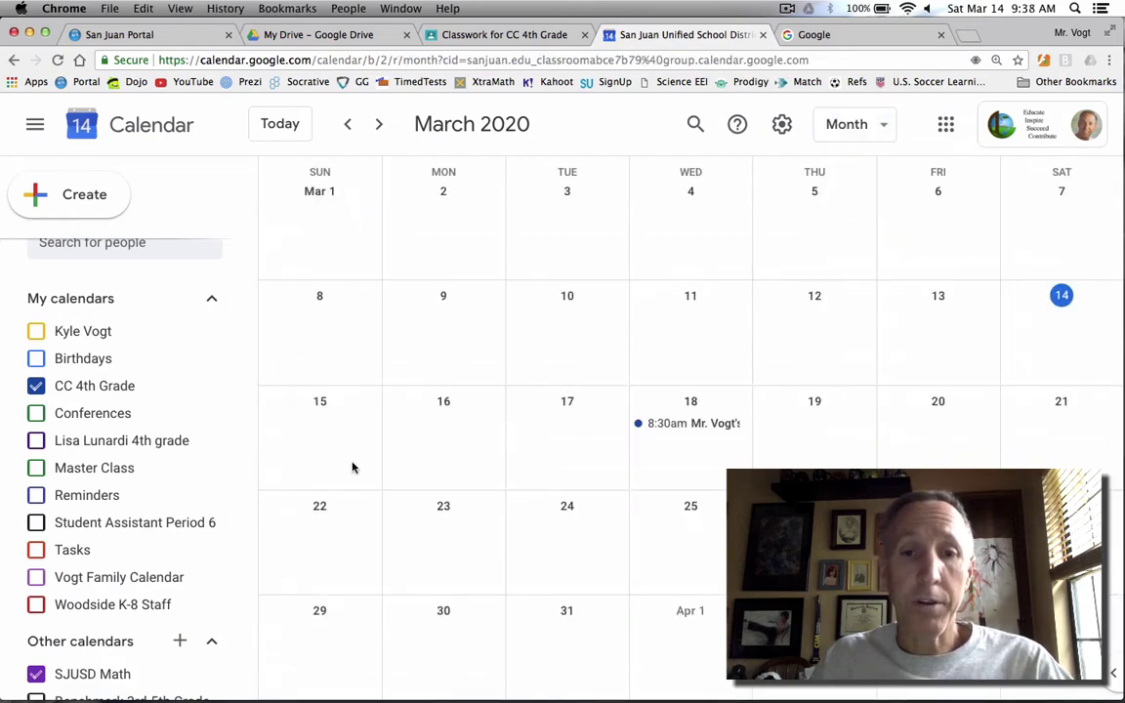
- Create a 'Monday Session' event on March 16 from 11:00am to 1:00pm
{"action": "left_click", "coordinate": [440, 435]}
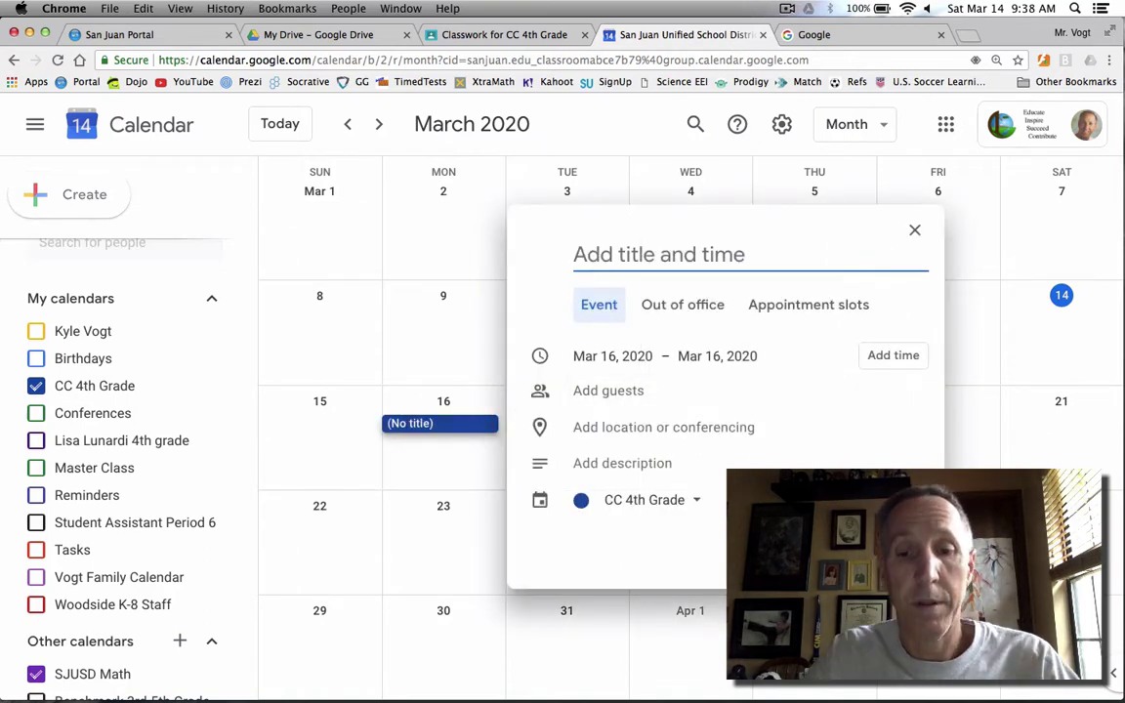
{"action": "type", "text": "Monday "}
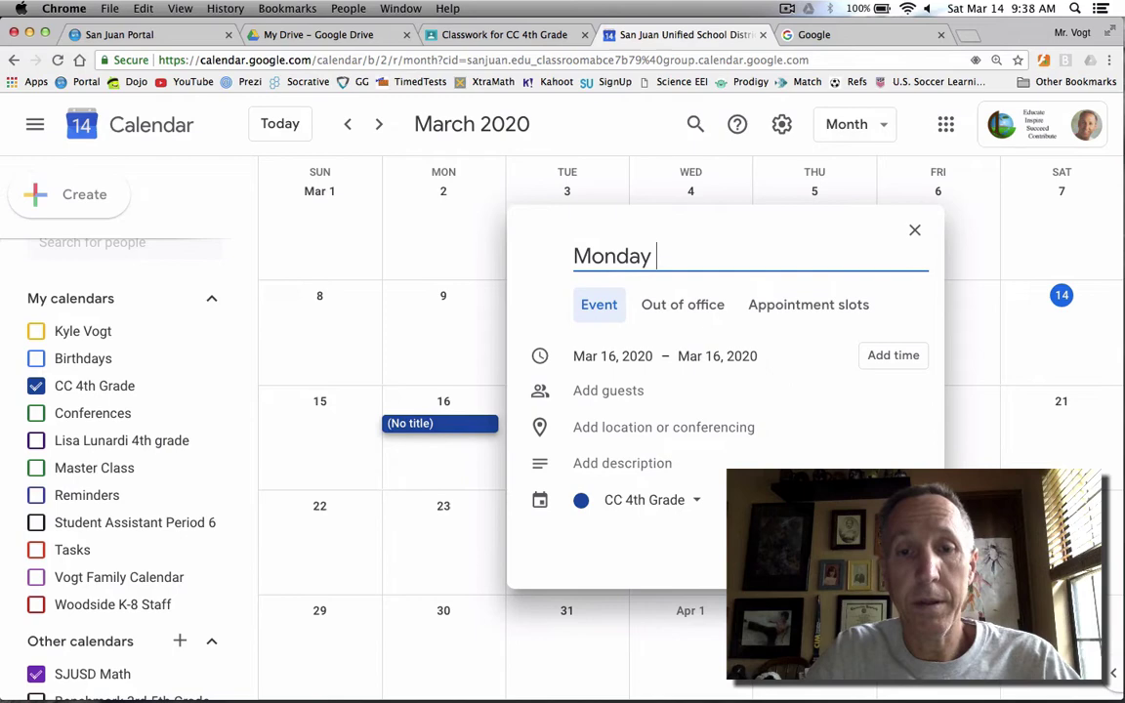
{"action": "type", "text": "Session"}
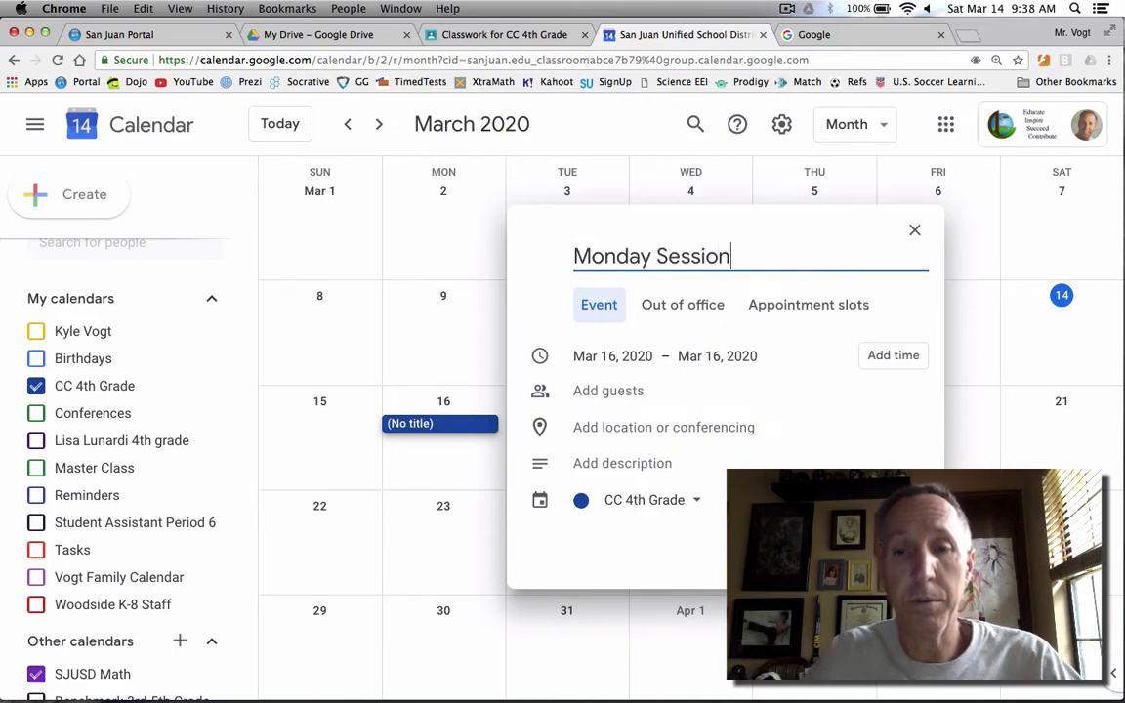
{"action": "left_click", "coordinate": [633, 333]}
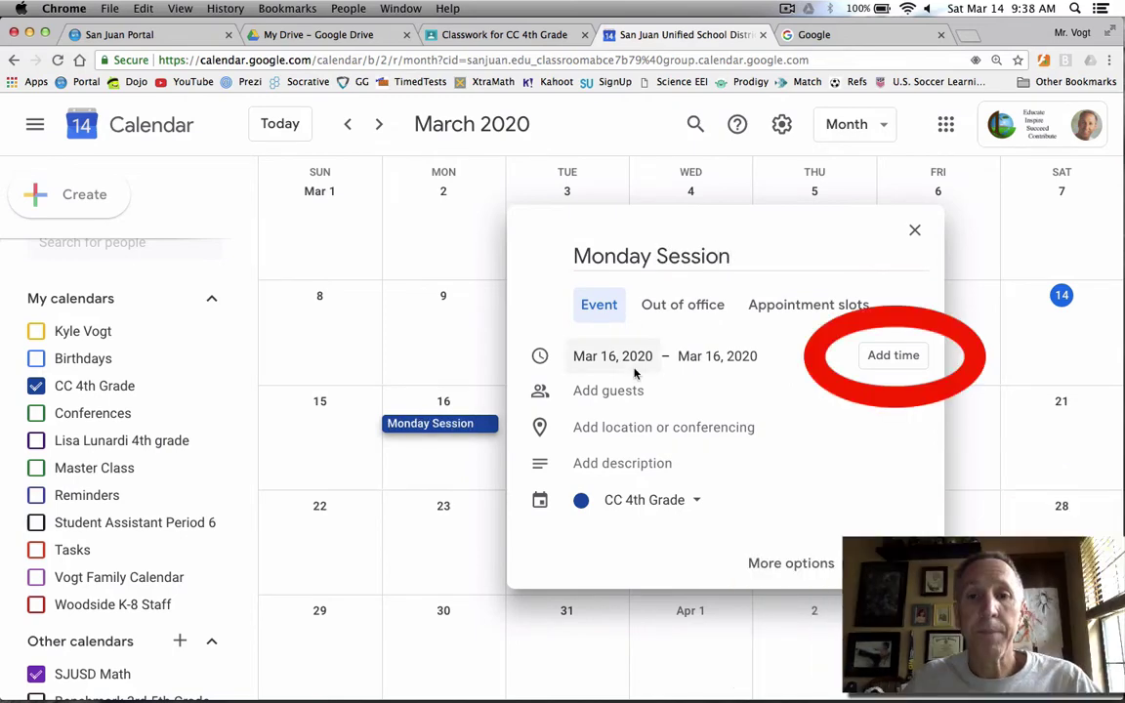
{"action": "left_click", "coordinate": [882, 355]}
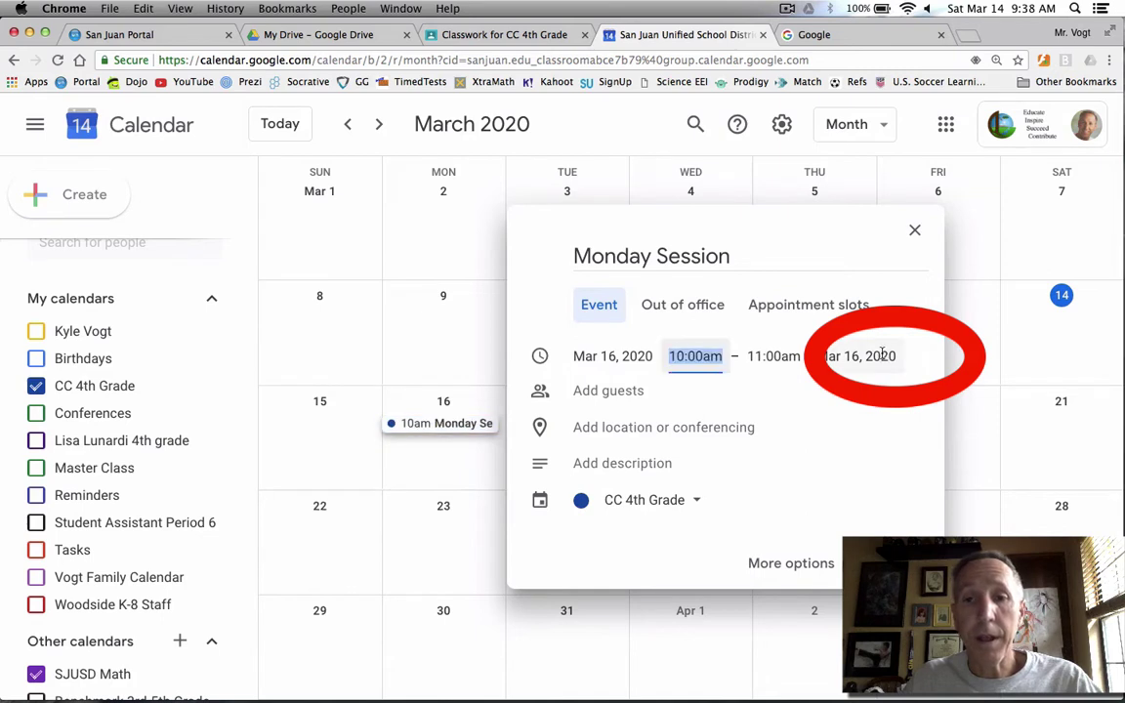
{"action": "left_click", "coordinate": [673, 358]}
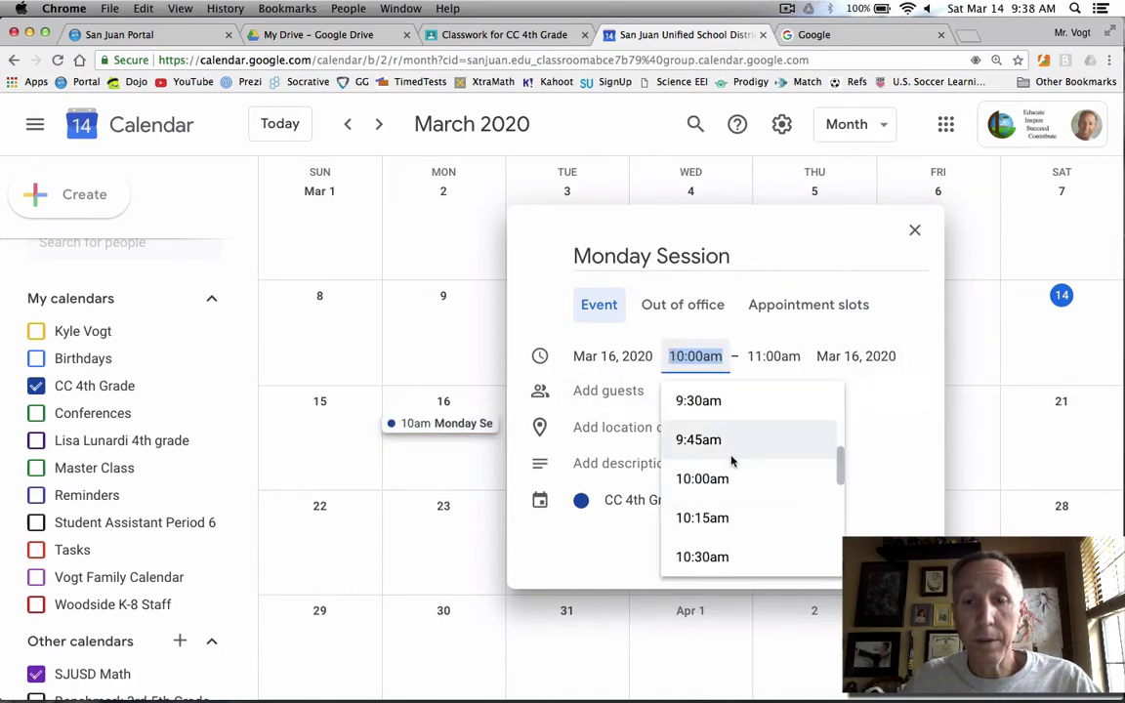
{"action": "scroll", "coordinate": [732, 457], "scroll_direction": "down", "scroll_amount": 4}
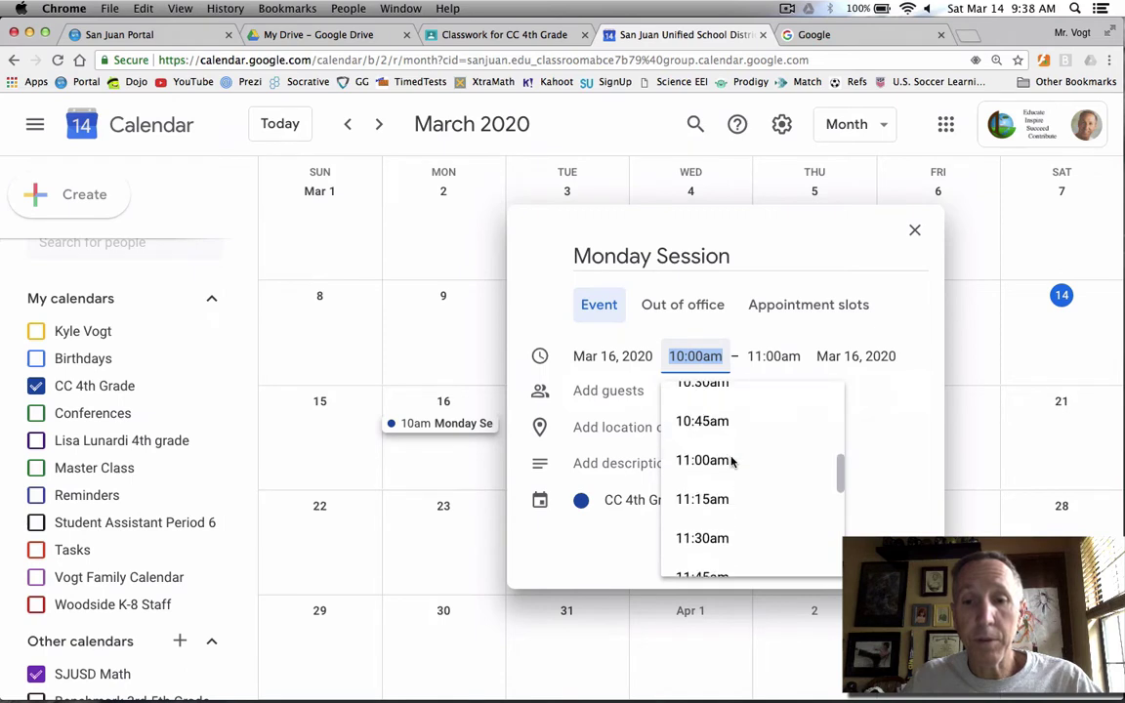
{"action": "left_click", "coordinate": [732, 460]}
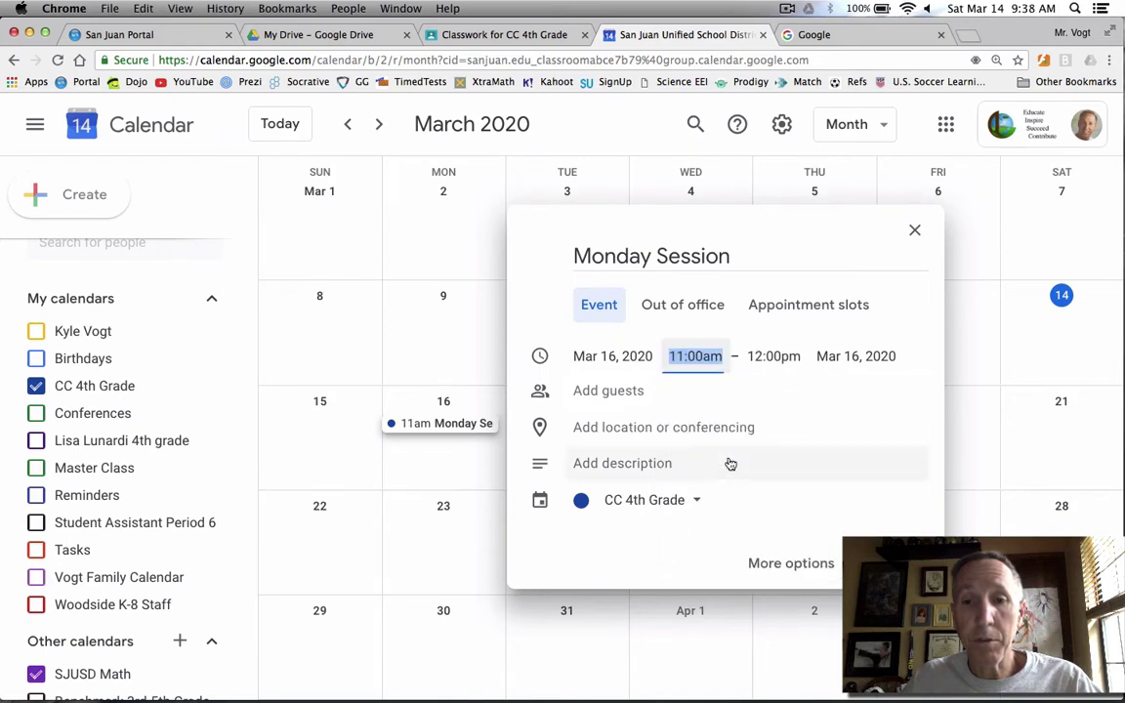
{"action": "left_click", "coordinate": [754, 355]}
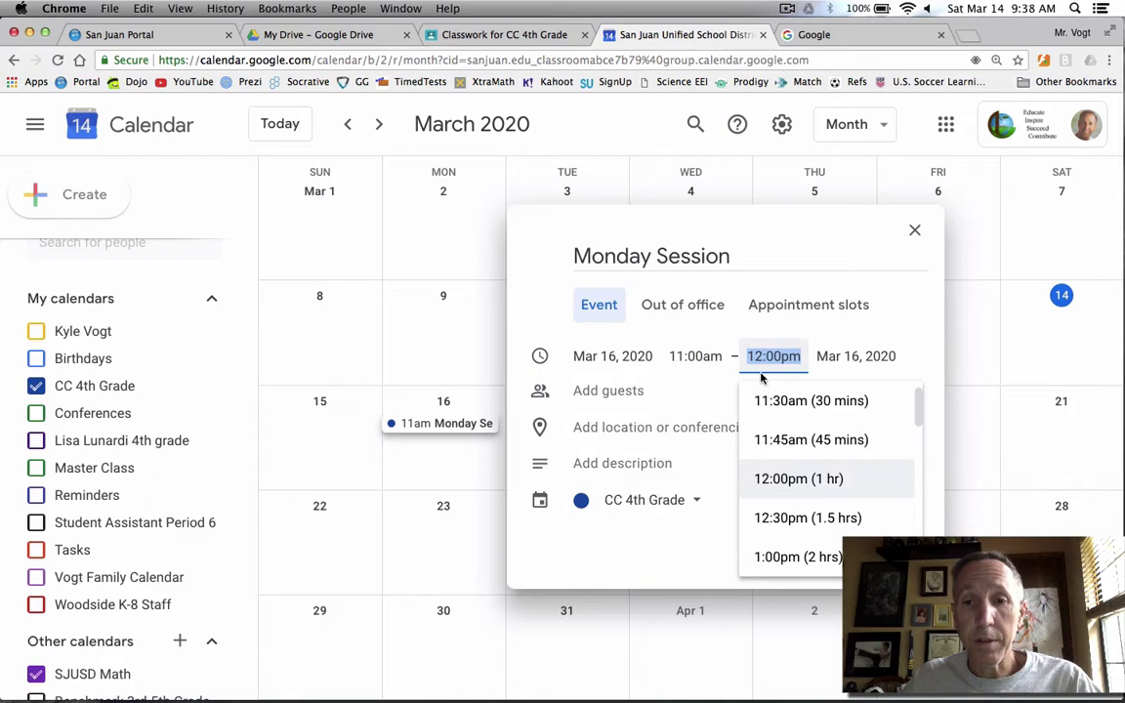
{"action": "left_click", "coordinate": [778, 556]}
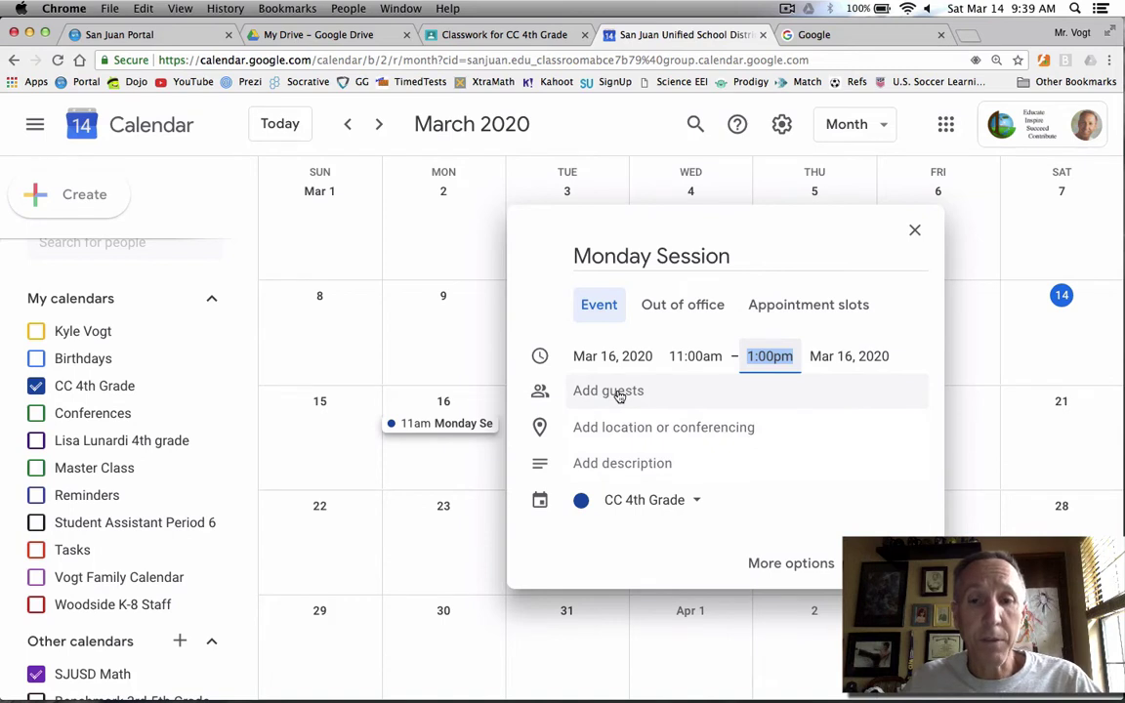
- Attach a Hangouts Meet link to the event and open it to test
{"action": "left_click", "coordinate": [661, 427]}
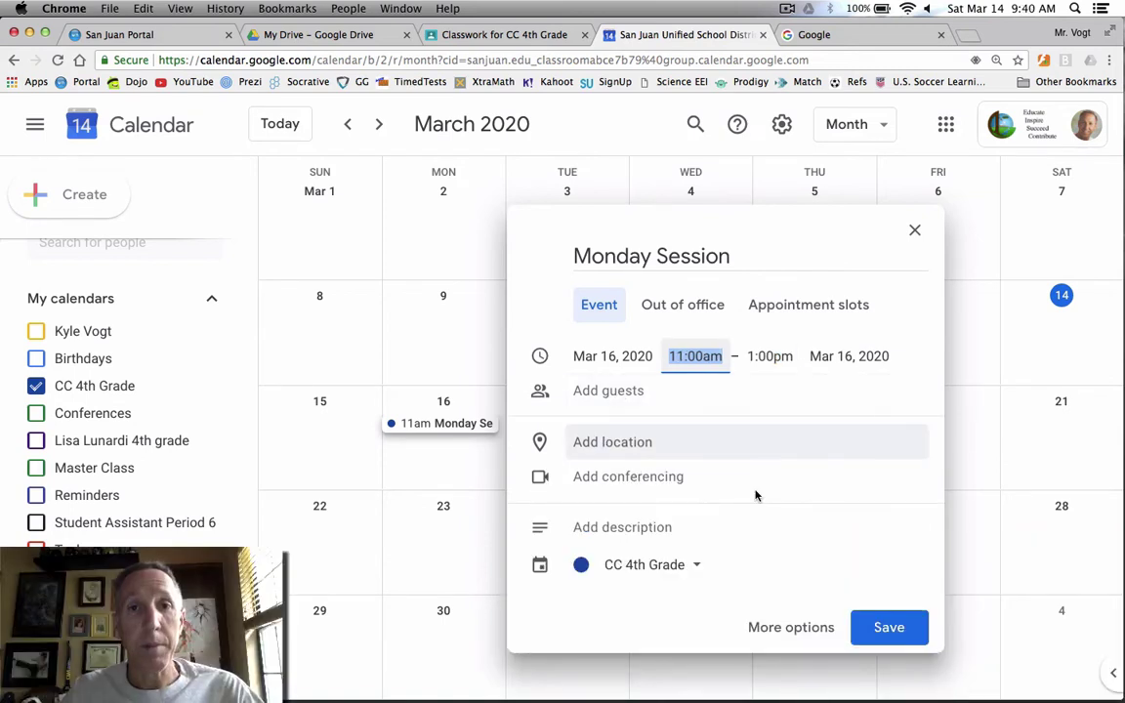
{"action": "left_click", "coordinate": [586, 477]}
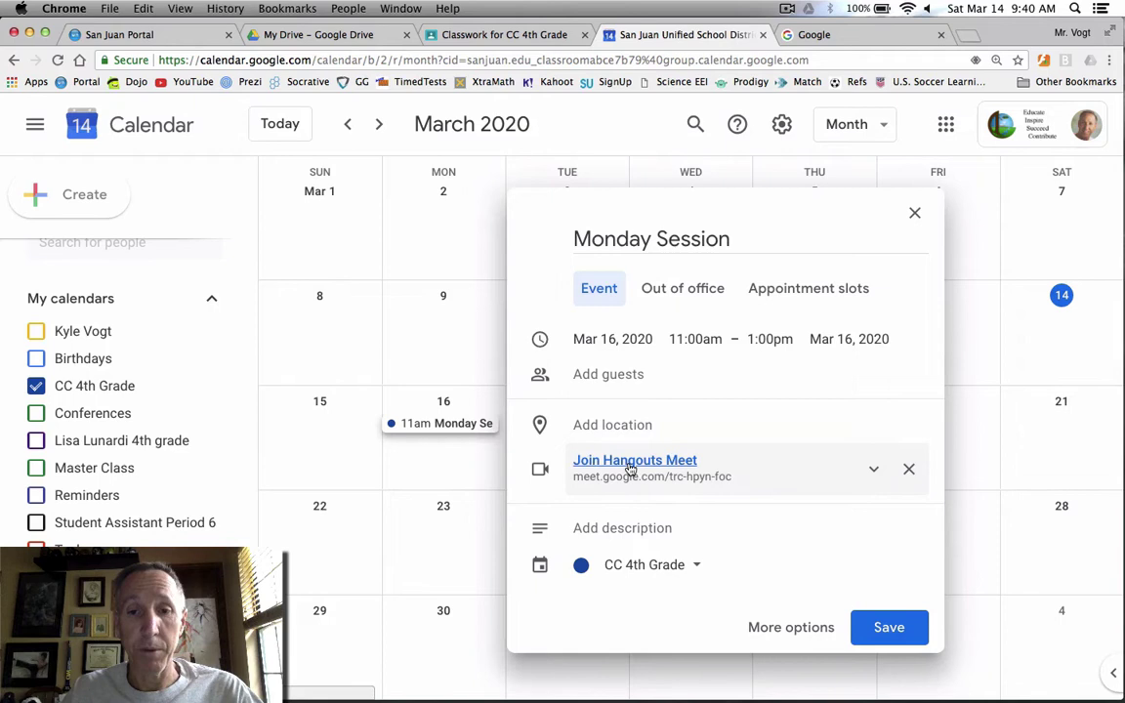
{"action": "left_click", "coordinate": [630, 468]}
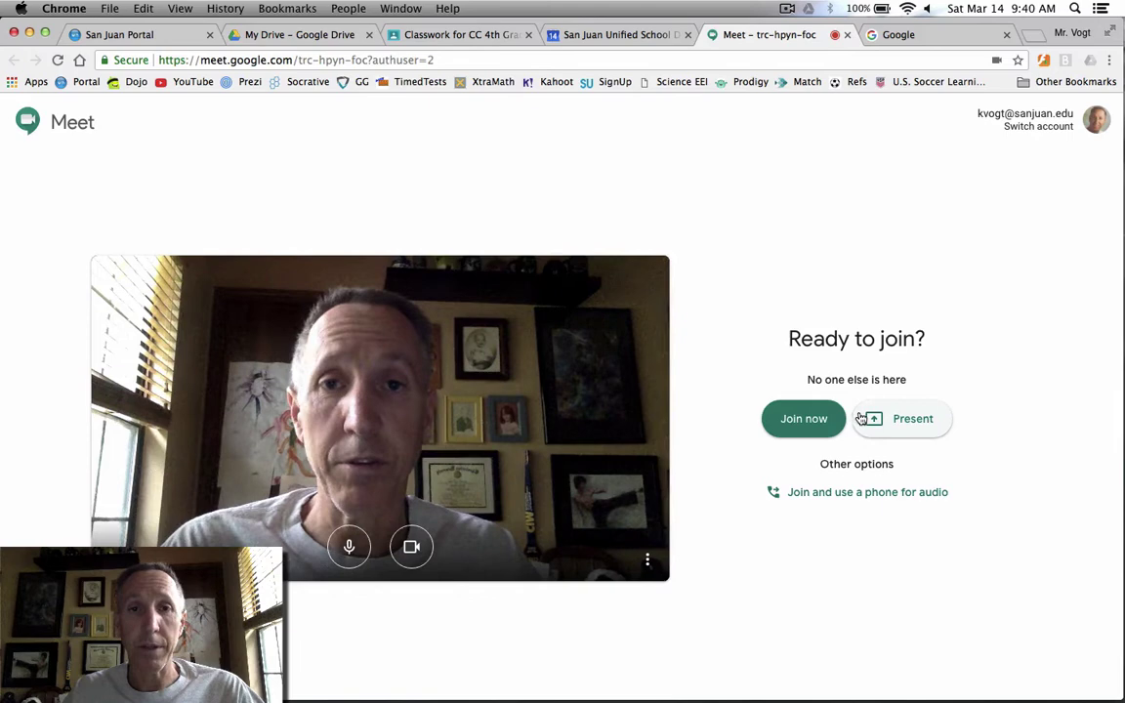
- Close the Meet call, save Monday Session, and show its details card on March 16
{"action": "left_click", "coordinate": [847, 35]}
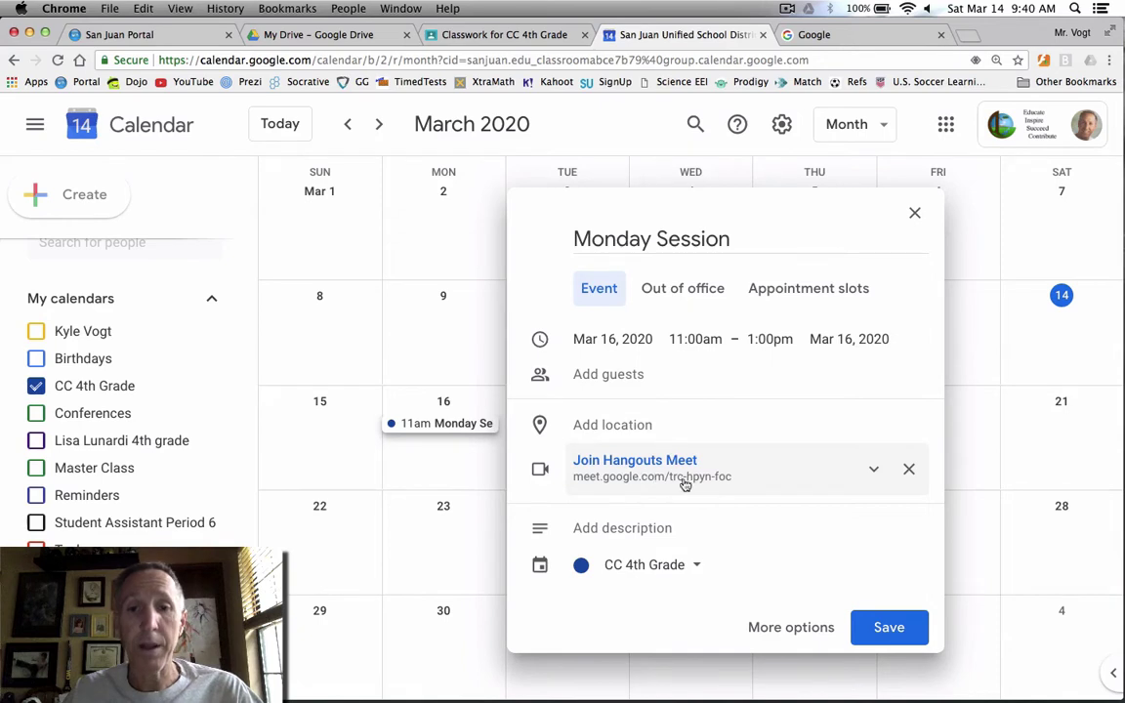
{"action": "left_click", "coordinate": [889, 628]}
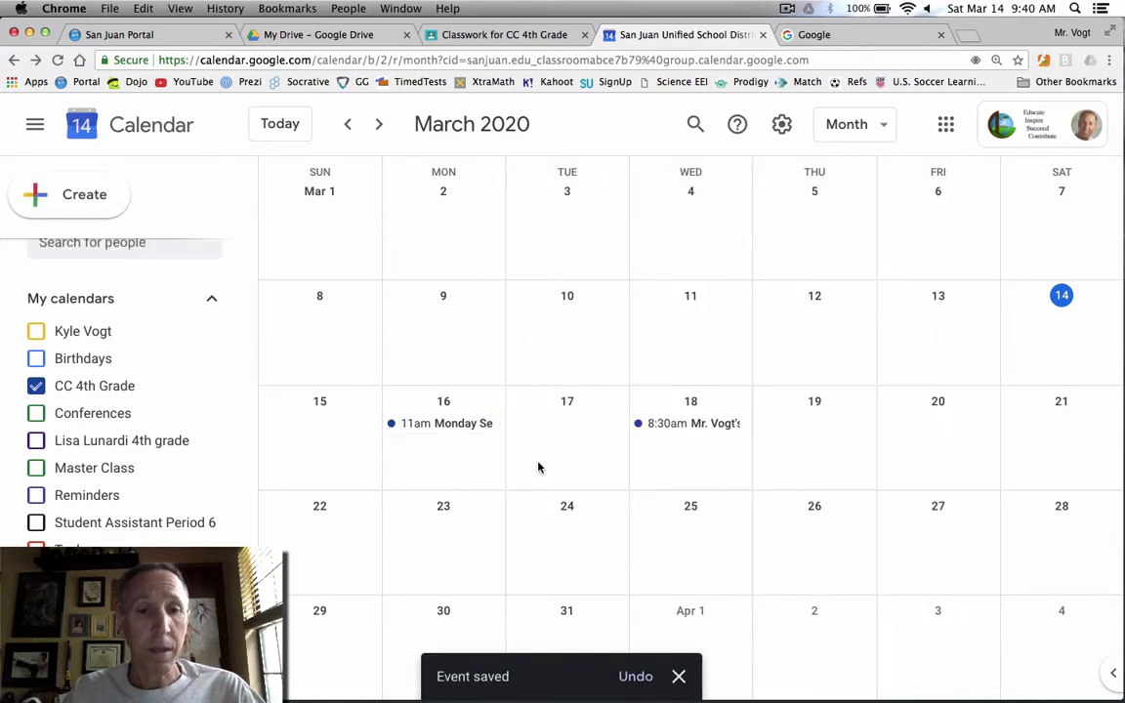
{"action": "left_click", "coordinate": [462, 430]}
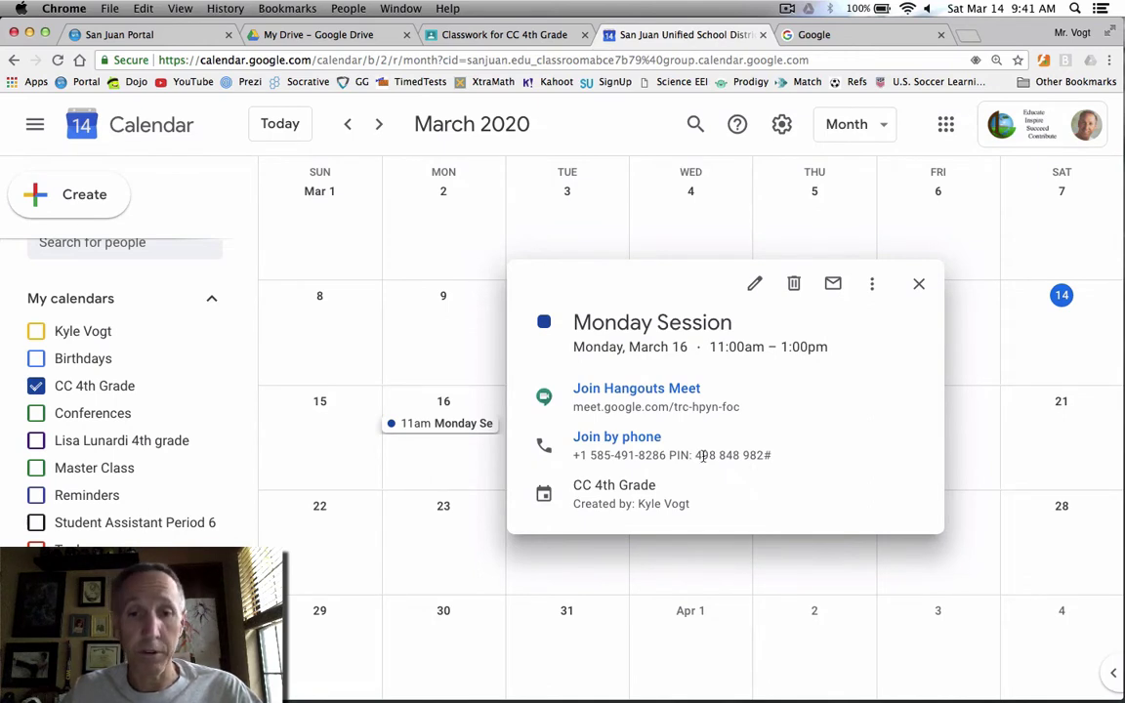
{"action": "left_click", "coordinate": [423, 430]}
{"action": "left_click", "coordinate": [423, 427]}
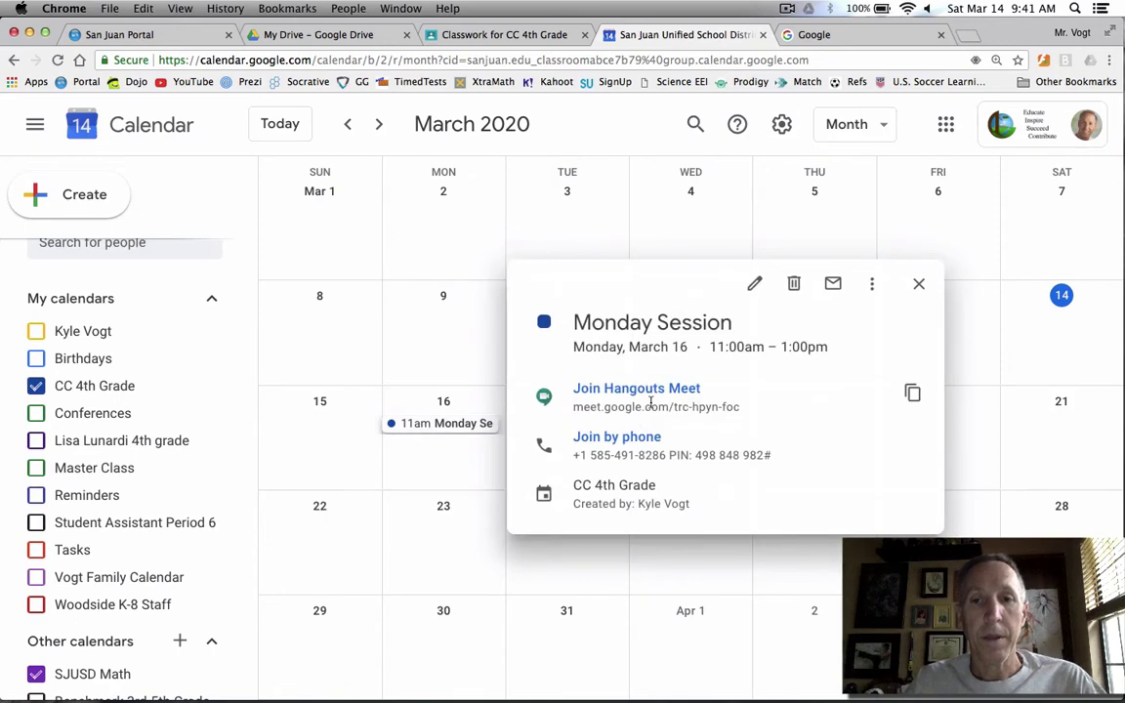
- Open Monday Session's full editor and turn off the guests' Invite others permission
{"action": "left_click", "coordinate": [754, 284]}
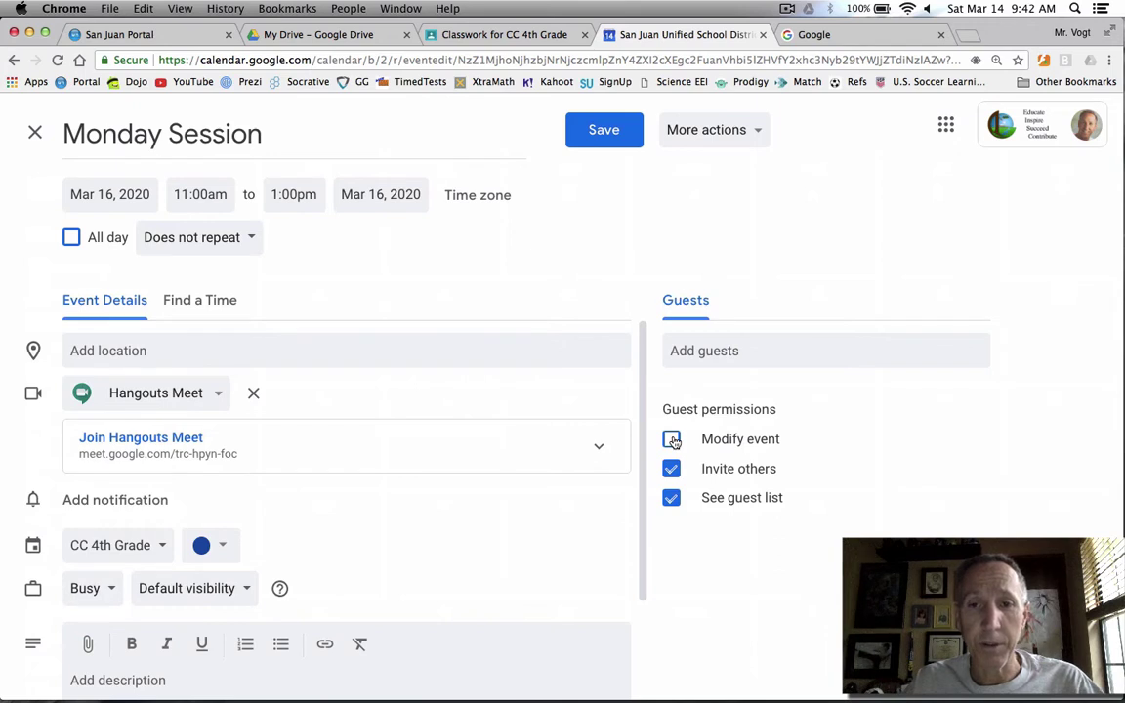
{"action": "left_click", "coordinate": [672, 470]}
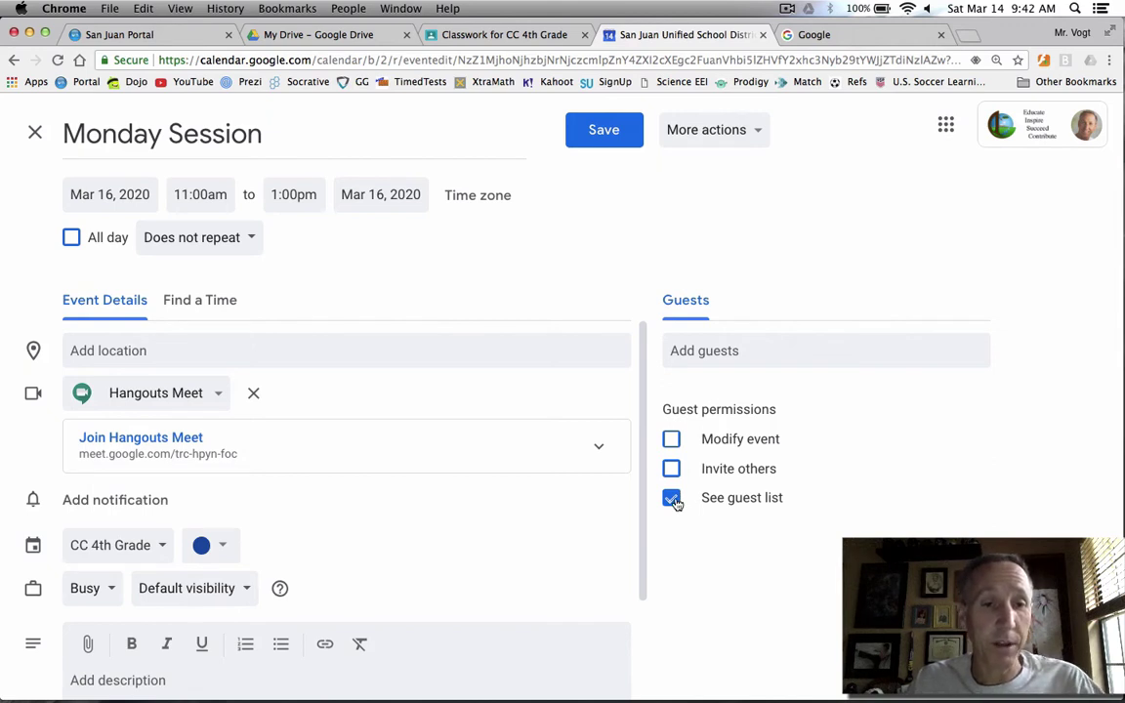
- Keep one 10-minute notification on Monday Session, removing the extra 15-minute one
{"action": "left_click", "coordinate": [95, 504]}
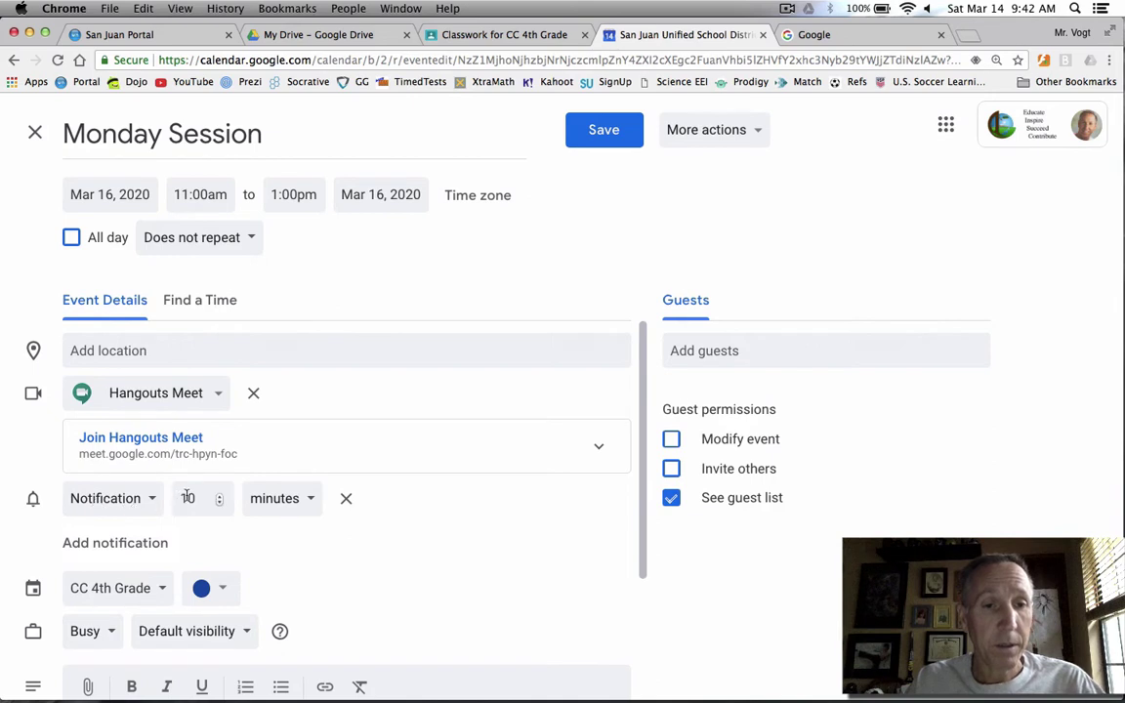
{"action": "left_click", "coordinate": [218, 497]}
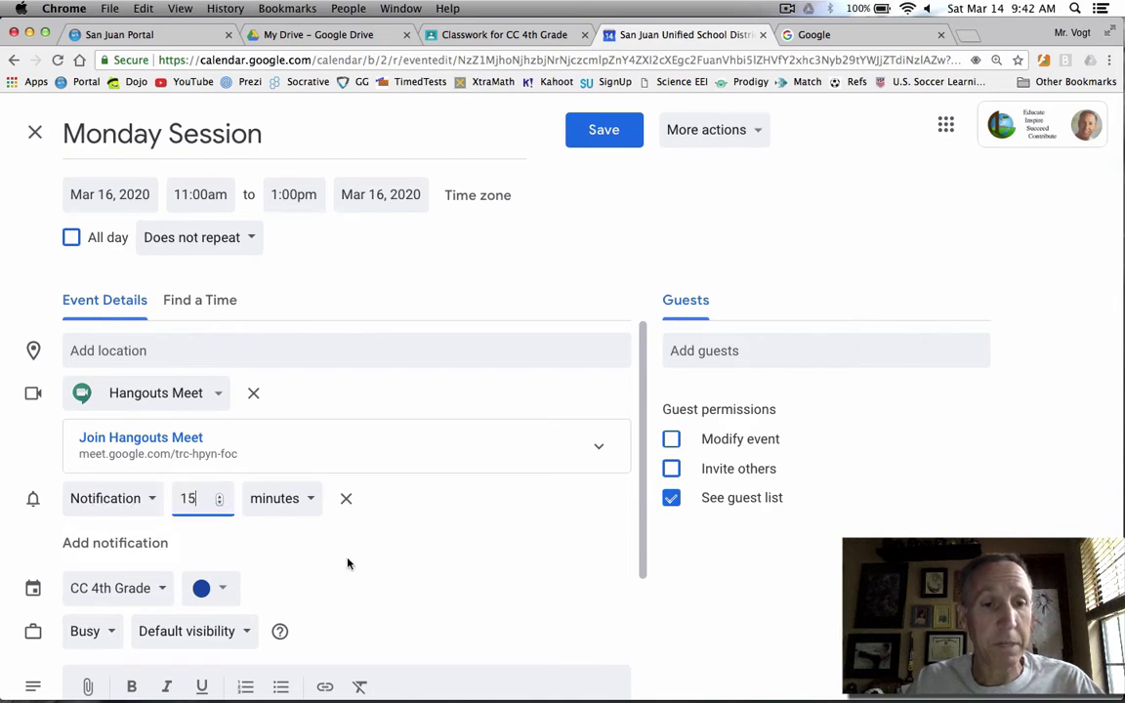
{"action": "scroll", "coordinate": [239, 478], "scroll_direction": "down", "scroll_amount": 3}
{"action": "scroll", "coordinate": [198, 466], "scroll_direction": "up", "scroll_amount": 3}
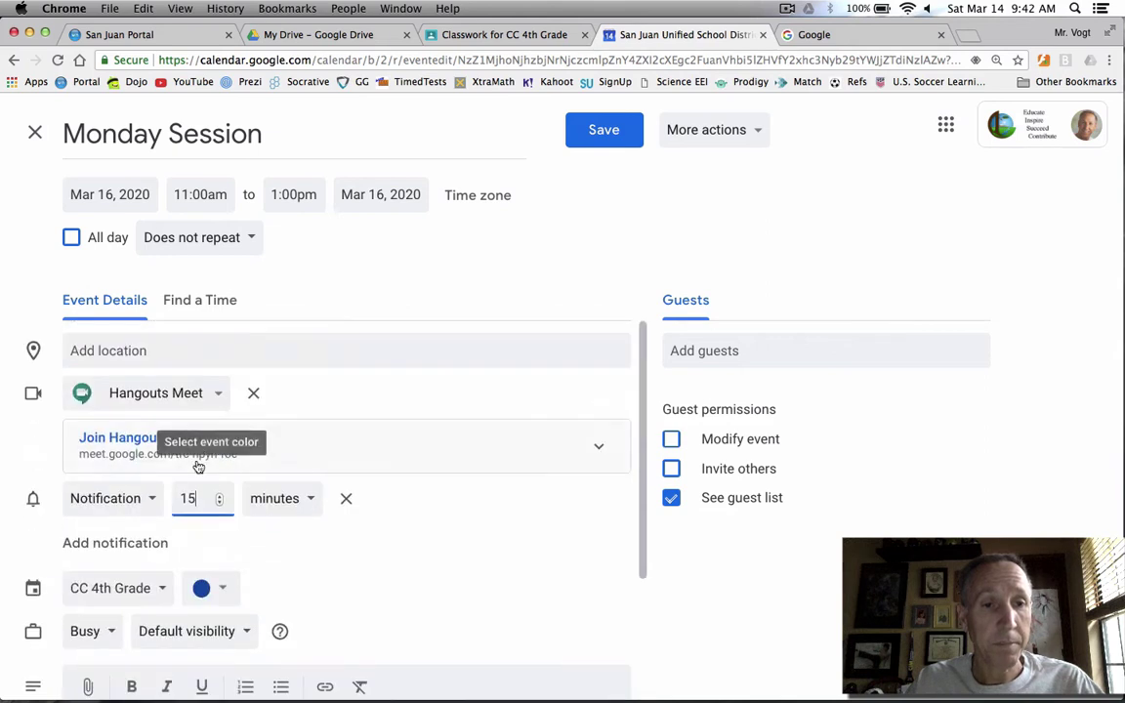
{"action": "left_click", "coordinate": [115, 544]}
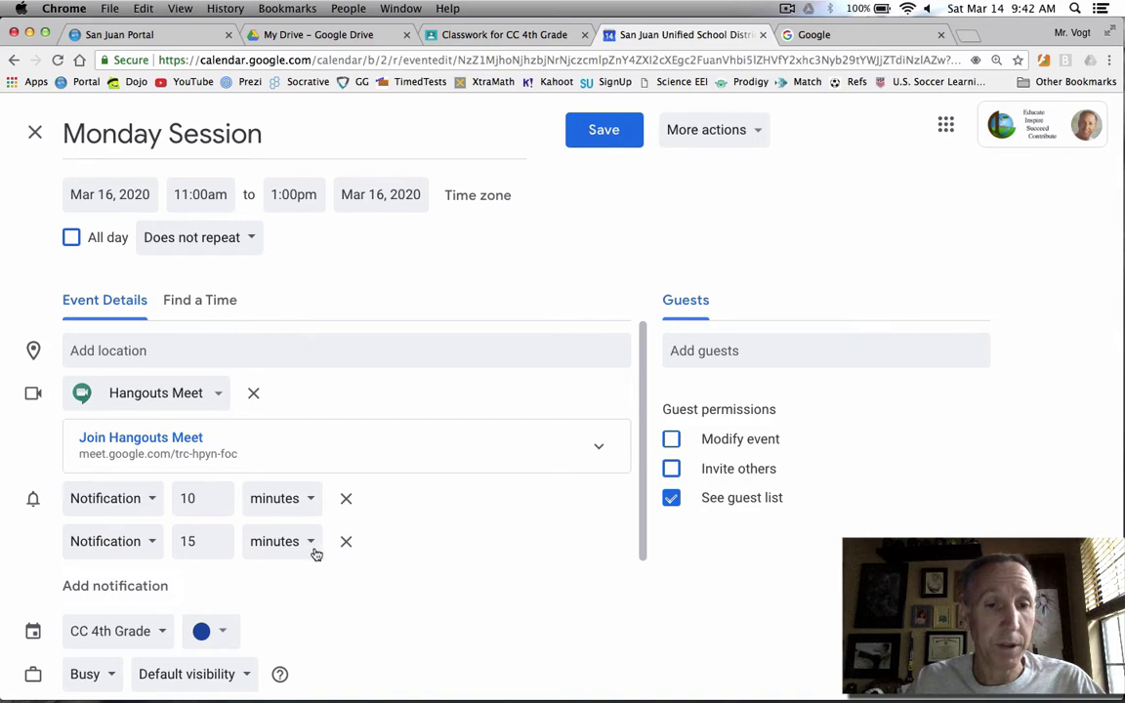
{"action": "left_click", "coordinate": [346, 543]}
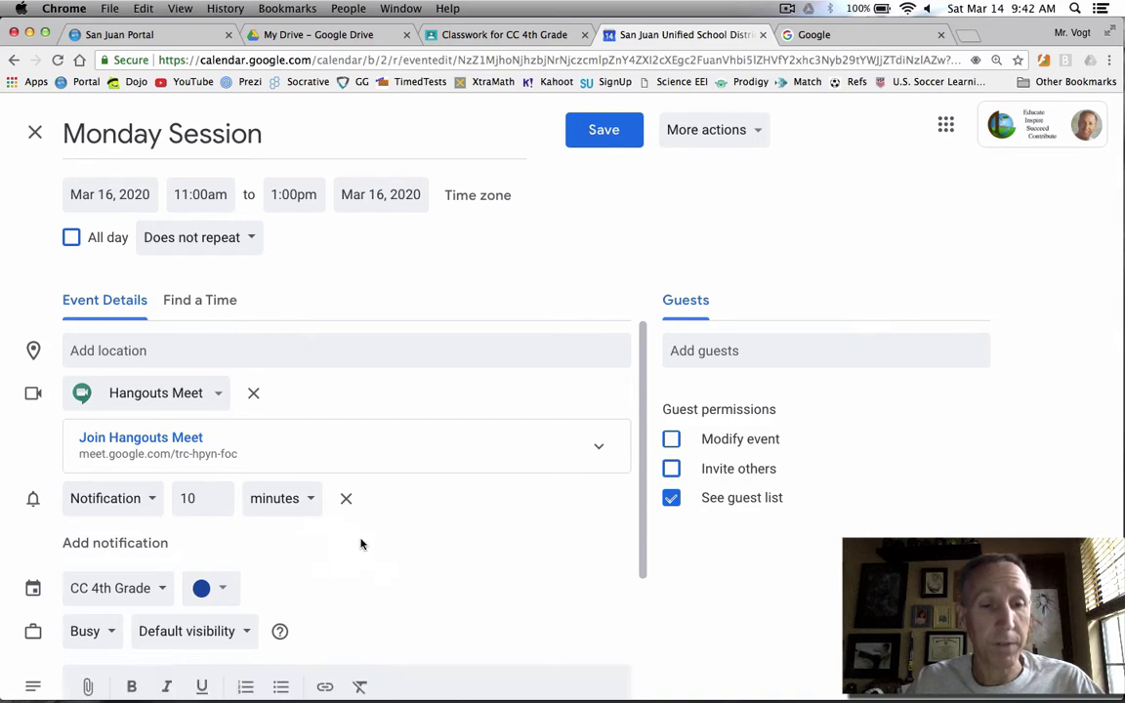
{"action": "scroll", "coordinate": [366, 544], "scroll_direction": "down", "scroll_amount": 2}
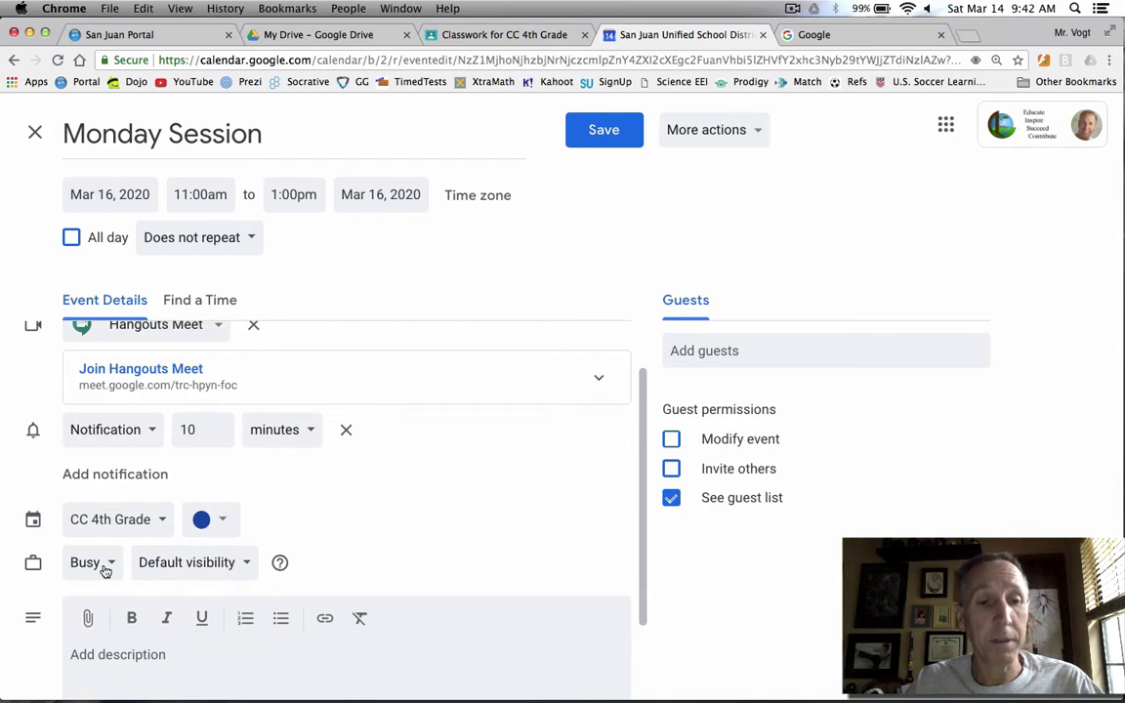
- Add the description 'Join us for our first digital meeting.' and save the event
{"action": "scroll", "coordinate": [137, 574], "scroll_direction": "down", "scroll_amount": 3}
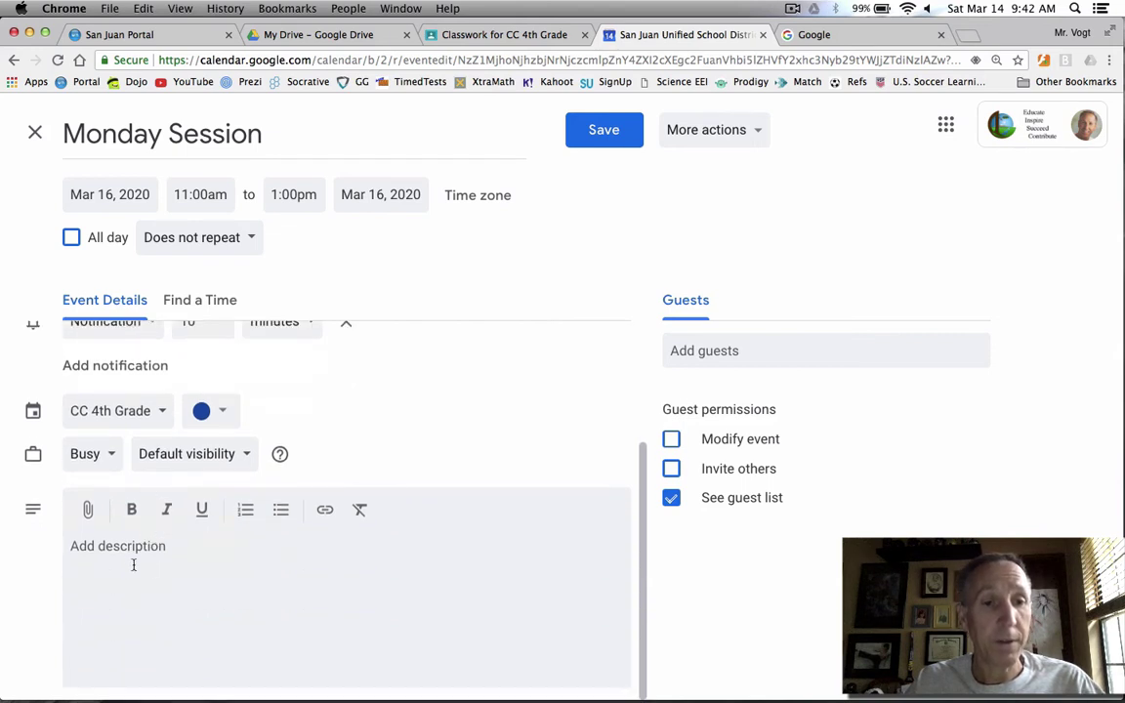
{"action": "left_click", "coordinate": [71, 547]}
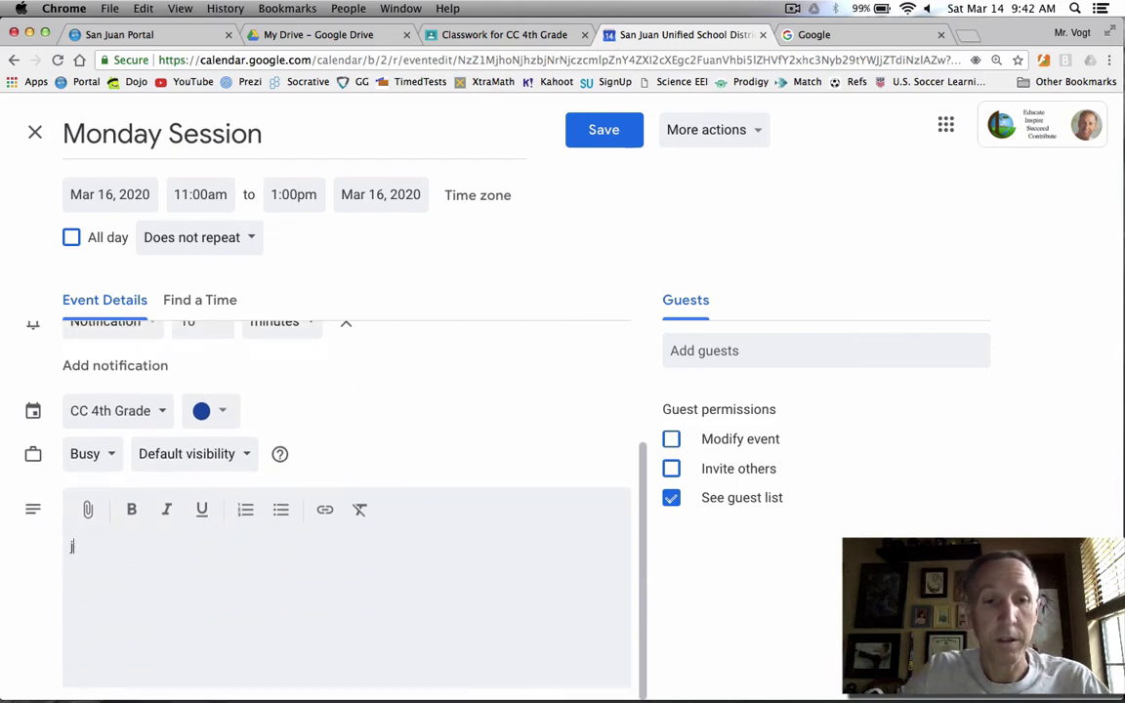
{"action": "type", "text": "Join us for our first digital meeting."}
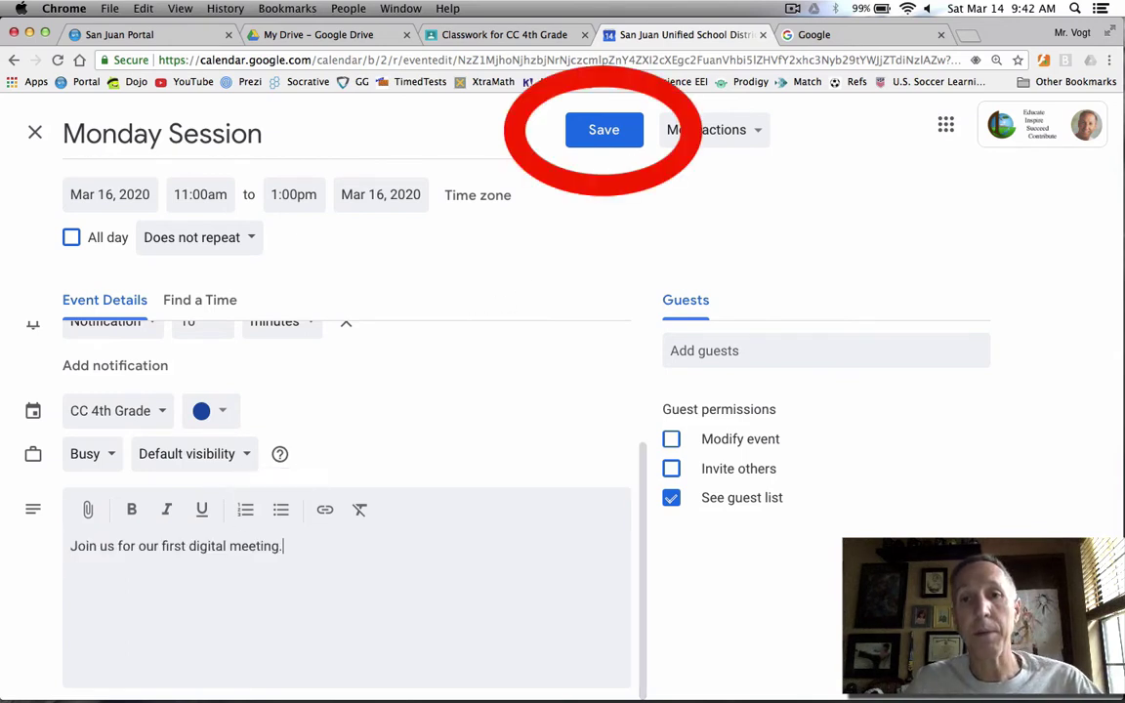
{"action": "left_click", "coordinate": [607, 129]}
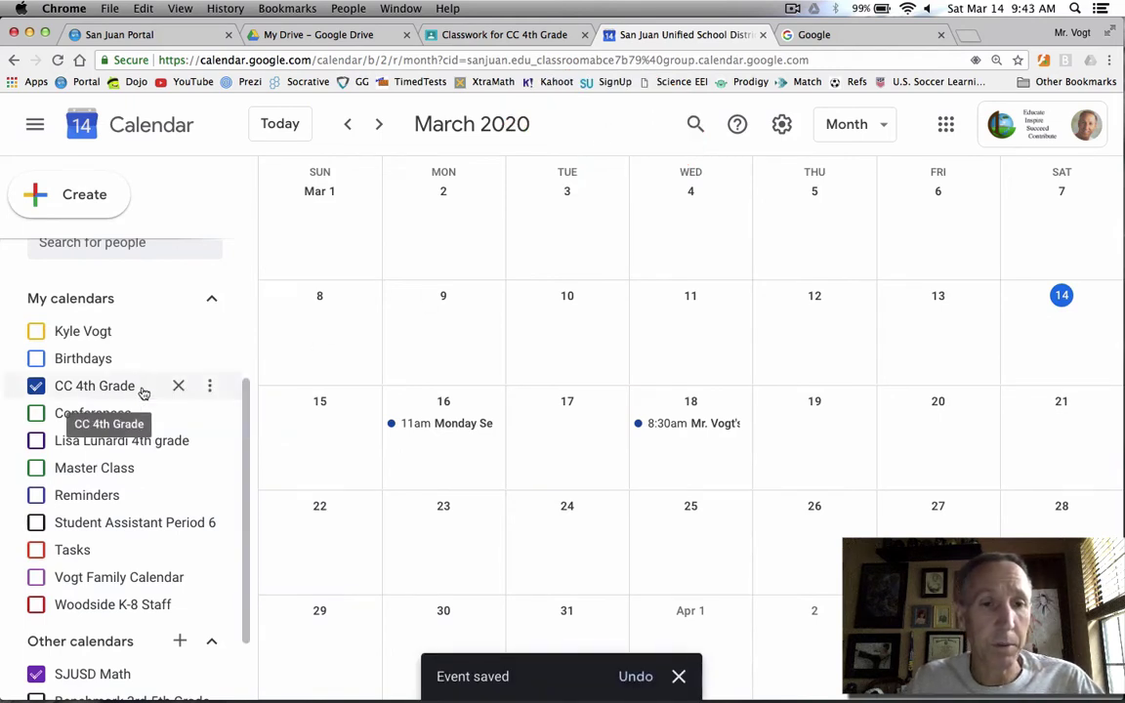
- Reopen Monday Session in the full editor, leaving its repeat setting at 'Does not repeat'
{"action": "left_click", "coordinate": [431, 428]}
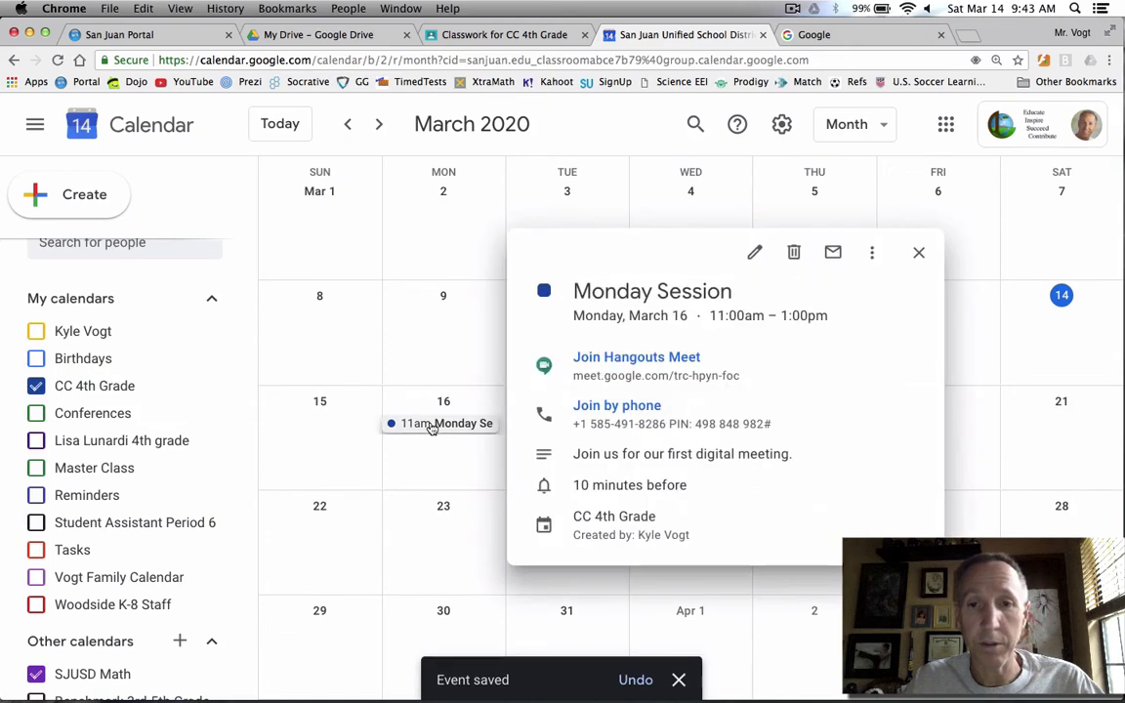
{"action": "left_click", "coordinate": [753, 253]}
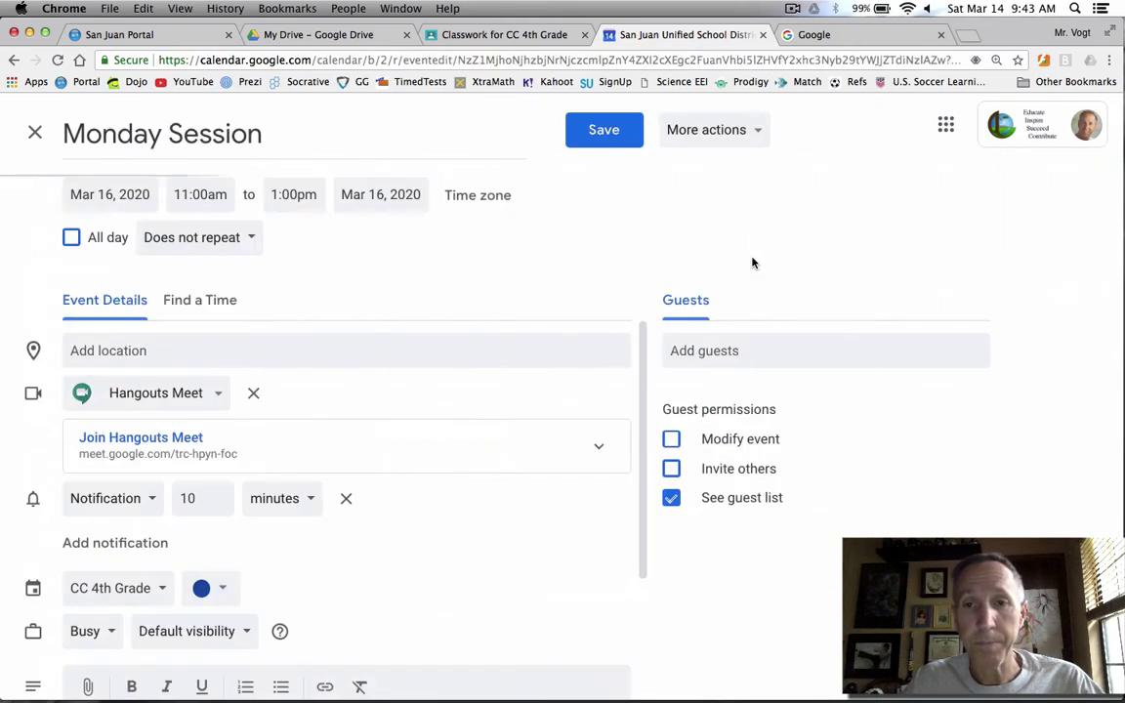
{"action": "left_click", "coordinate": [182, 239]}
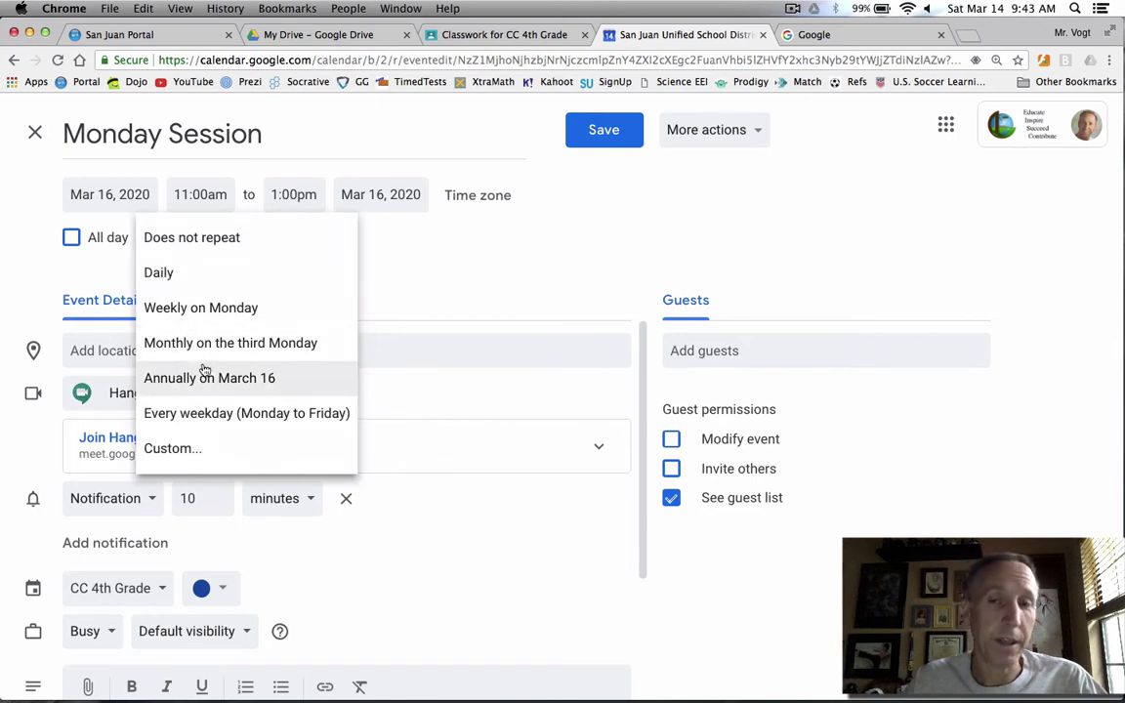
{"action": "left_click", "coordinate": [98, 262]}
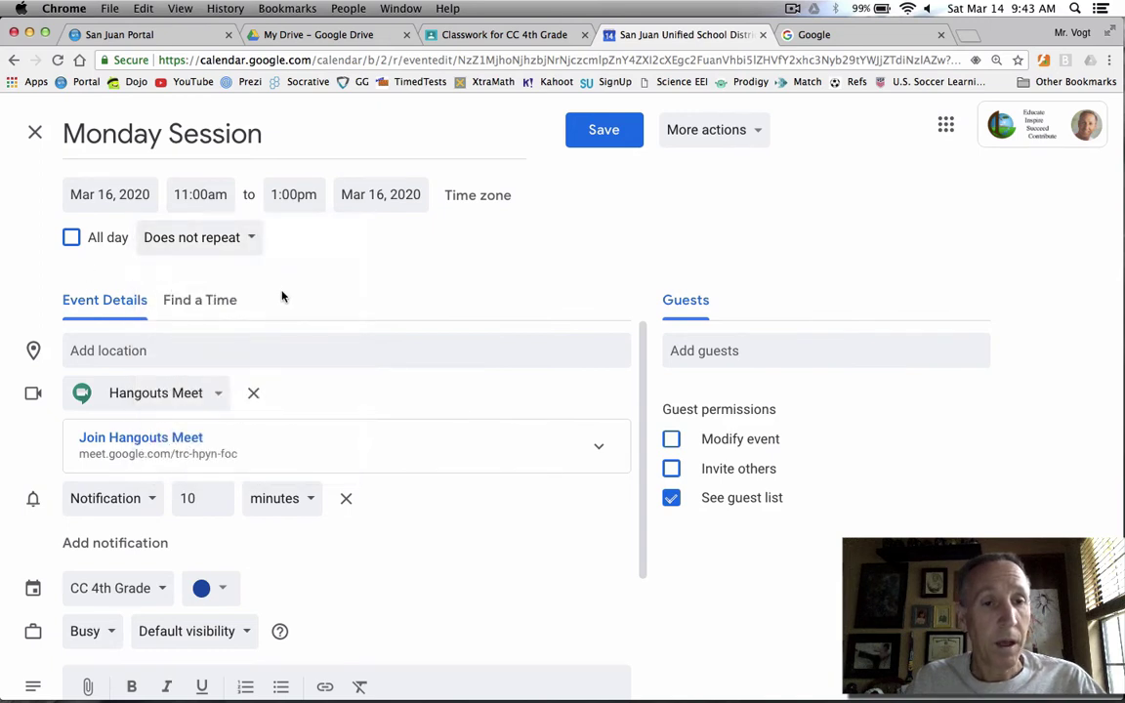
- Look over the More actions menu, discard the edits, and reopen Monday Session's details card
{"action": "left_click", "coordinate": [689, 141]}
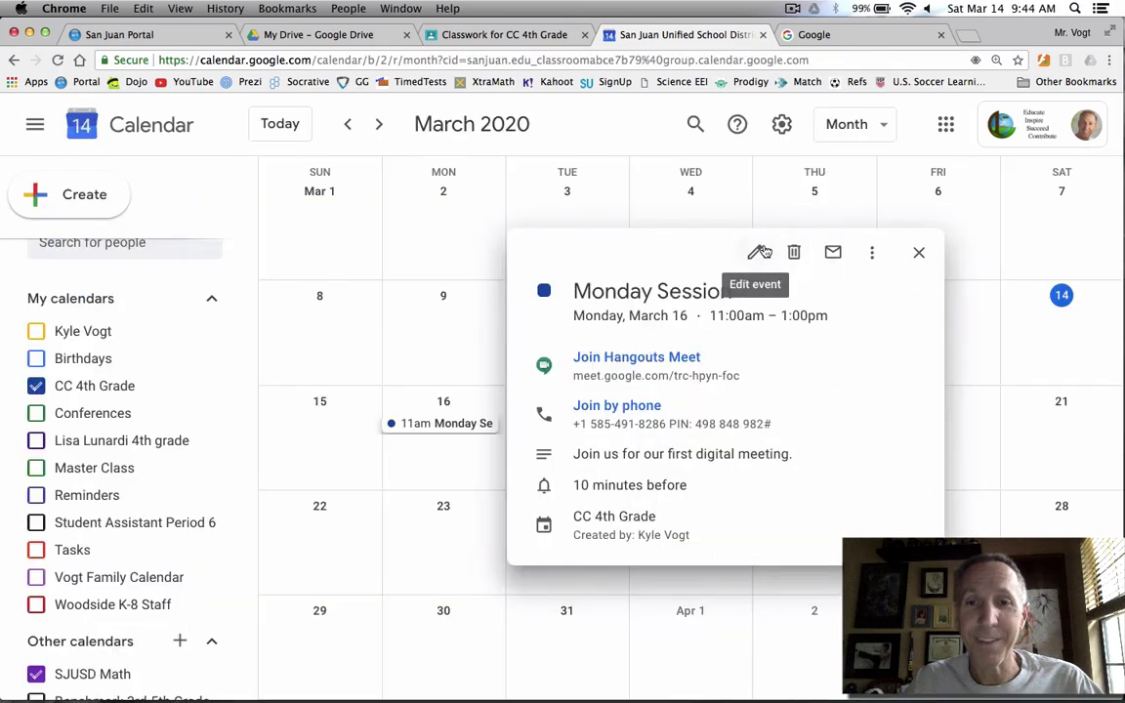
{"action": "left_click", "coordinate": [756, 250]}
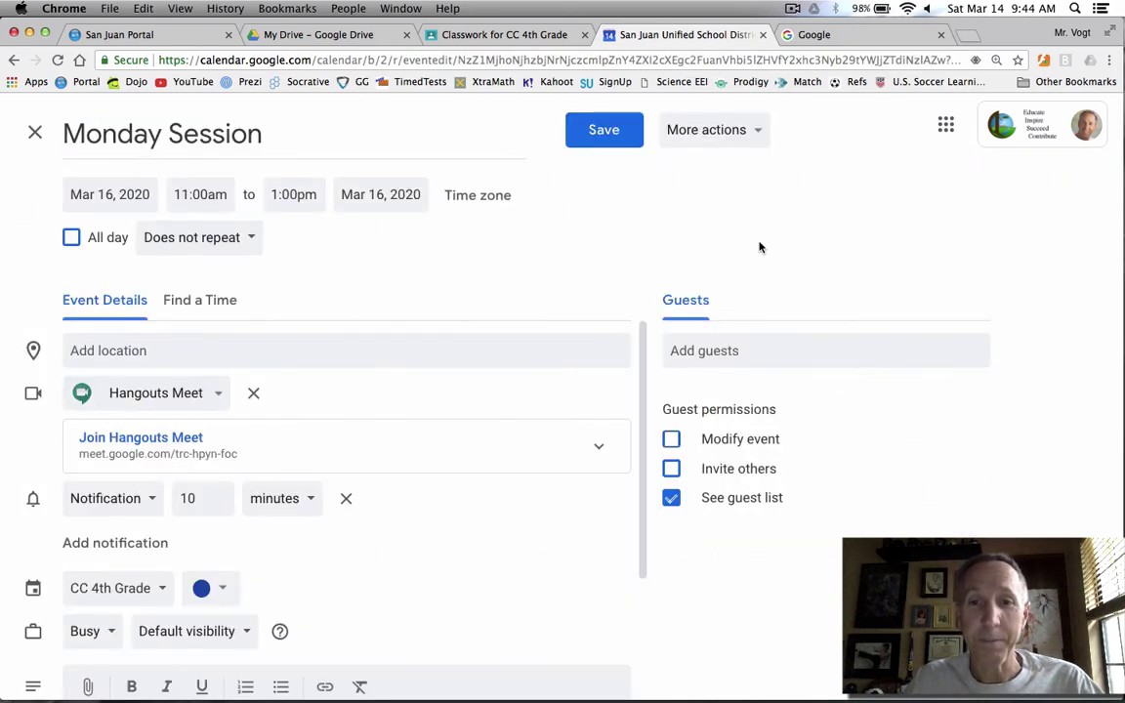
{"action": "left_click", "coordinate": [706, 136]}
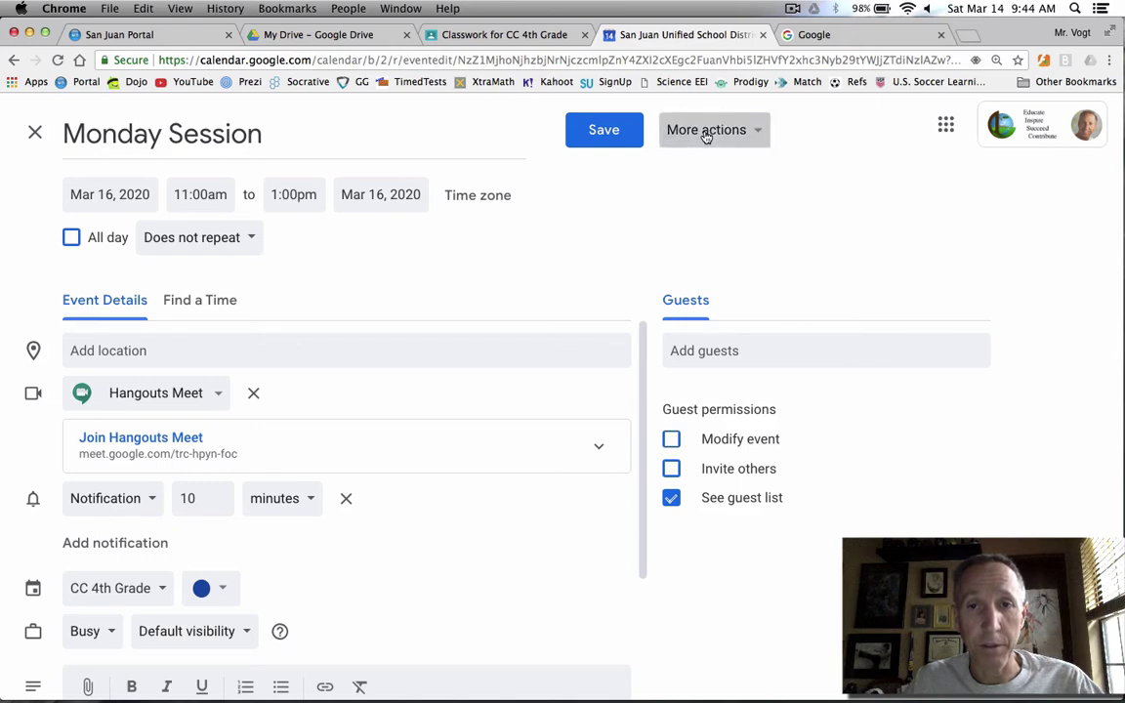
{"action": "left_click", "coordinate": [637, 232]}
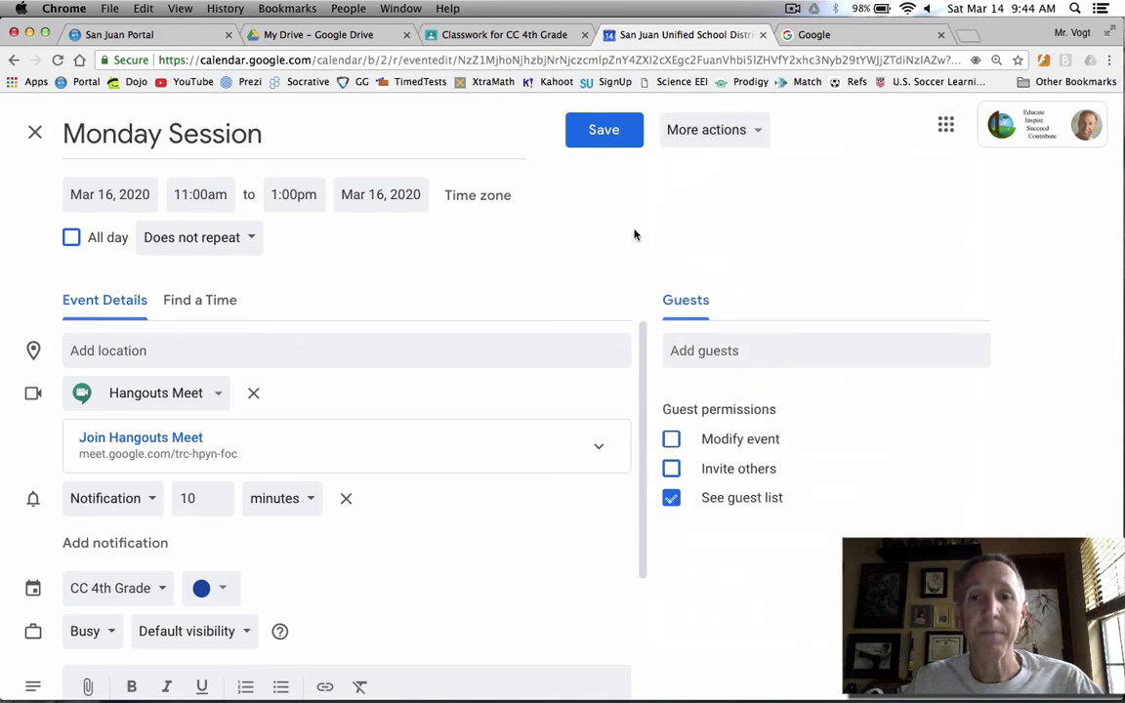
{"action": "left_click", "coordinate": [34, 132]}
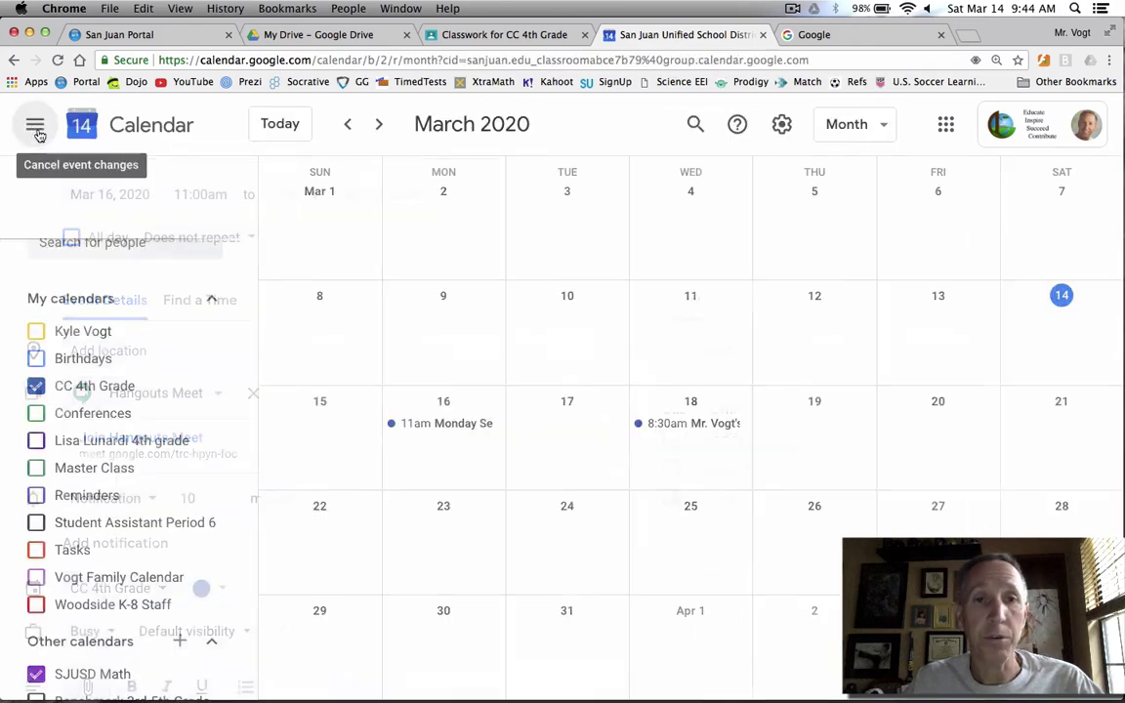
{"action": "left_click", "coordinate": [447, 424]}
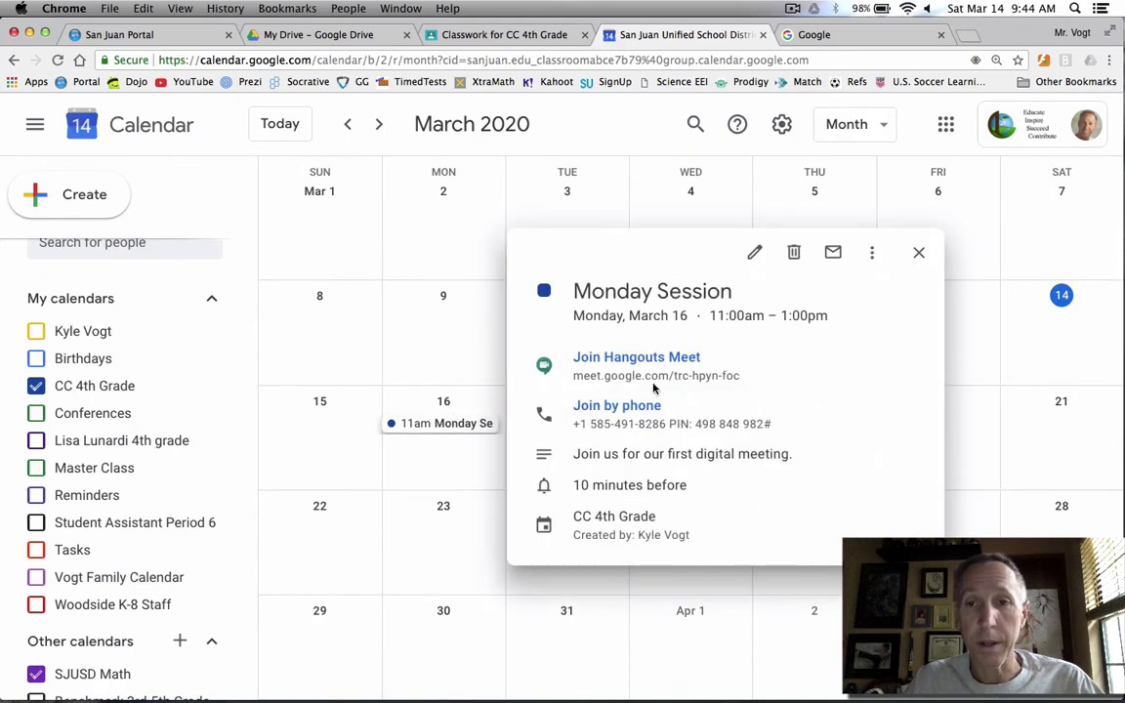
- Show Monday Session's Publish event code and link, then close it and the details card
{"action": "left_click", "coordinate": [872, 253]}
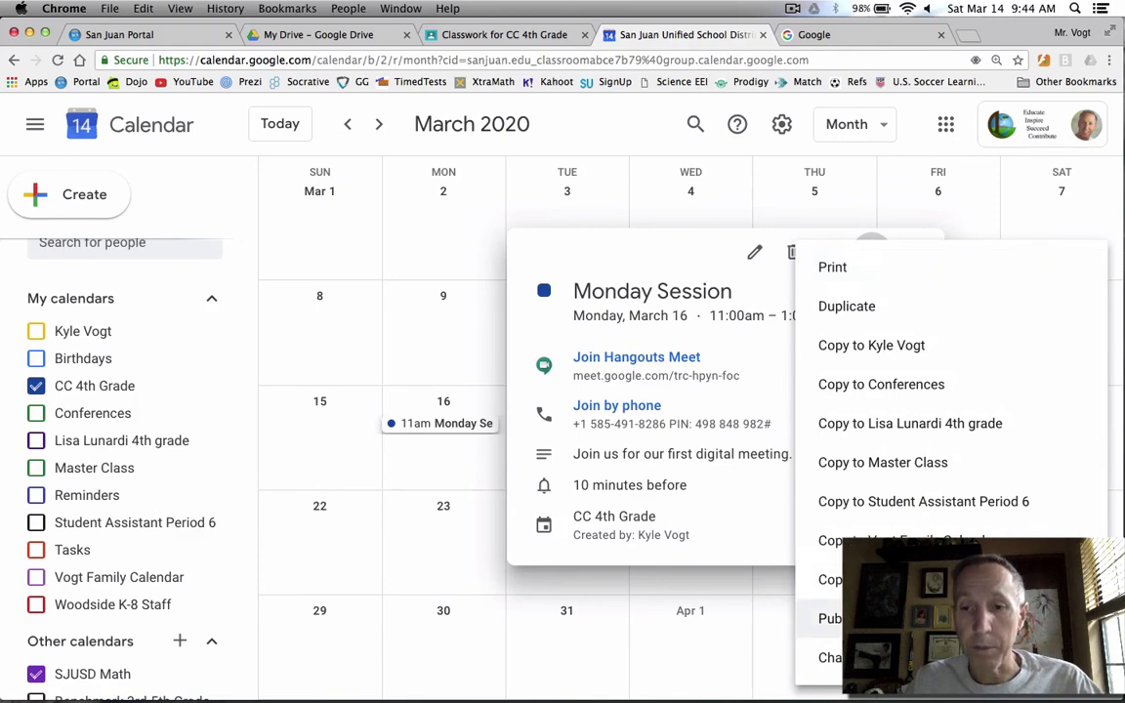
{"action": "left_click", "coordinate": [830, 618]}
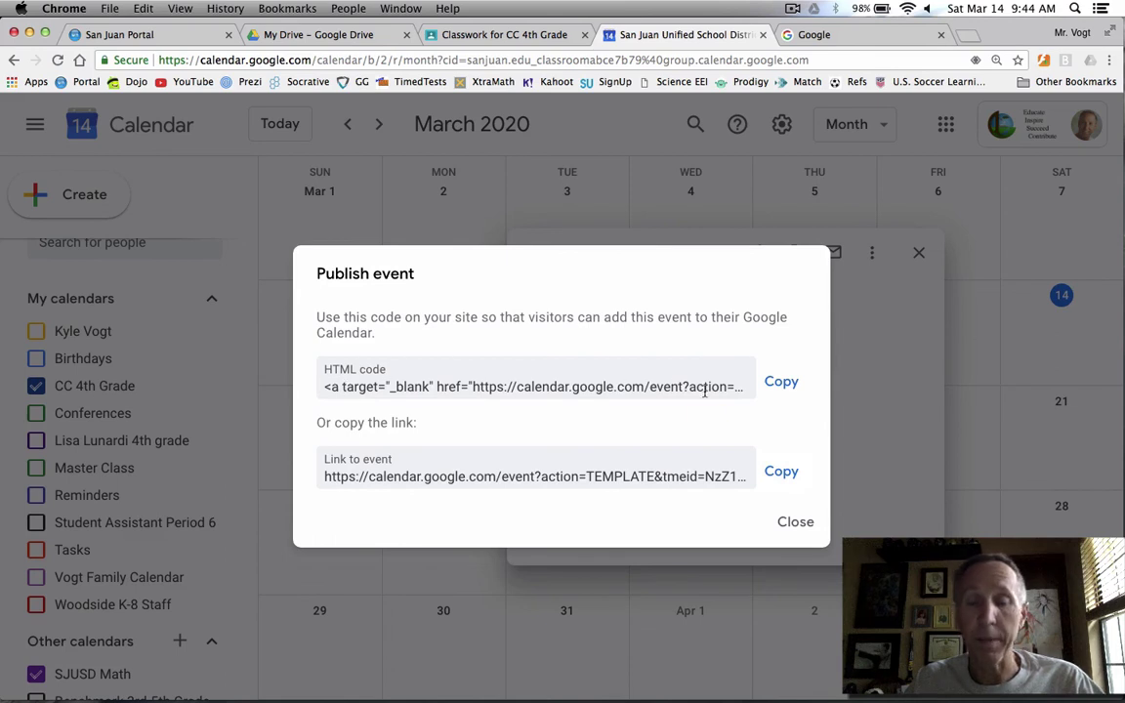
{"action": "left_click", "coordinate": [793, 524]}
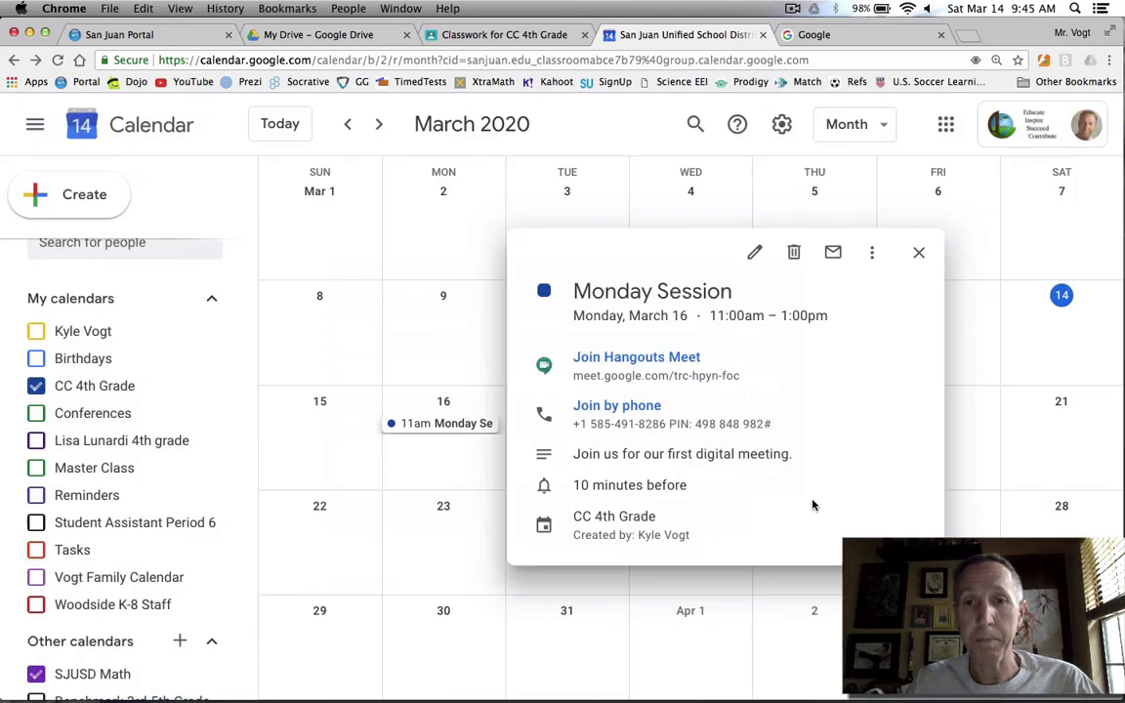
{"action": "left_click", "coordinate": [918, 253]}
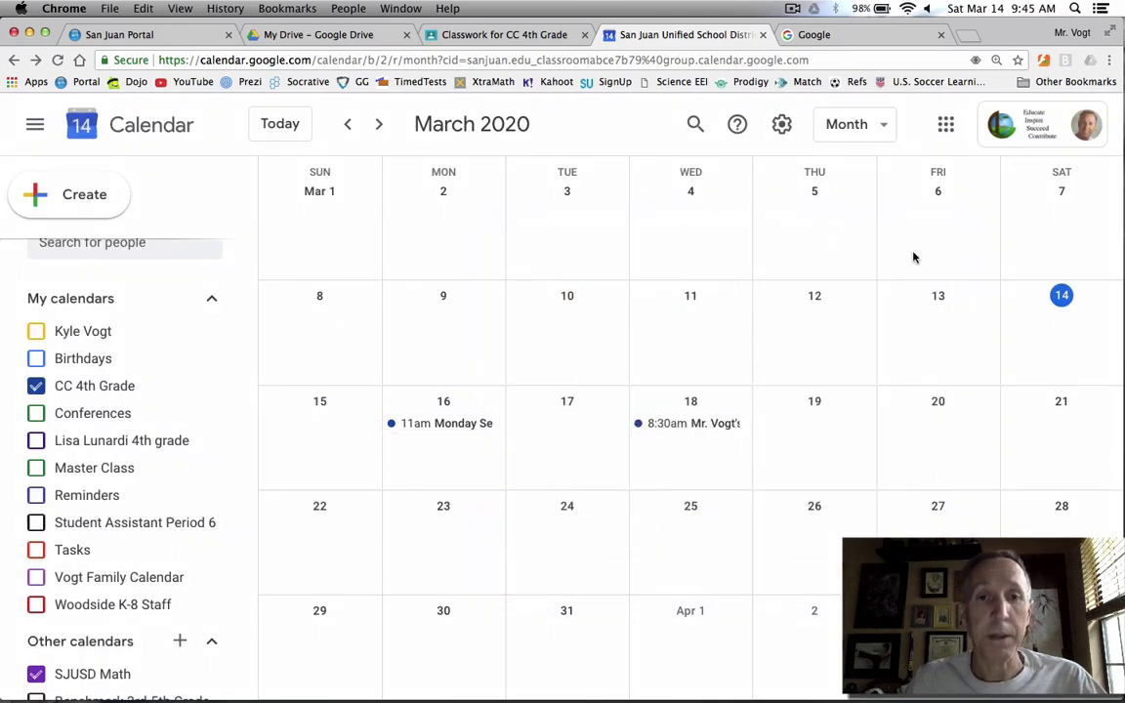